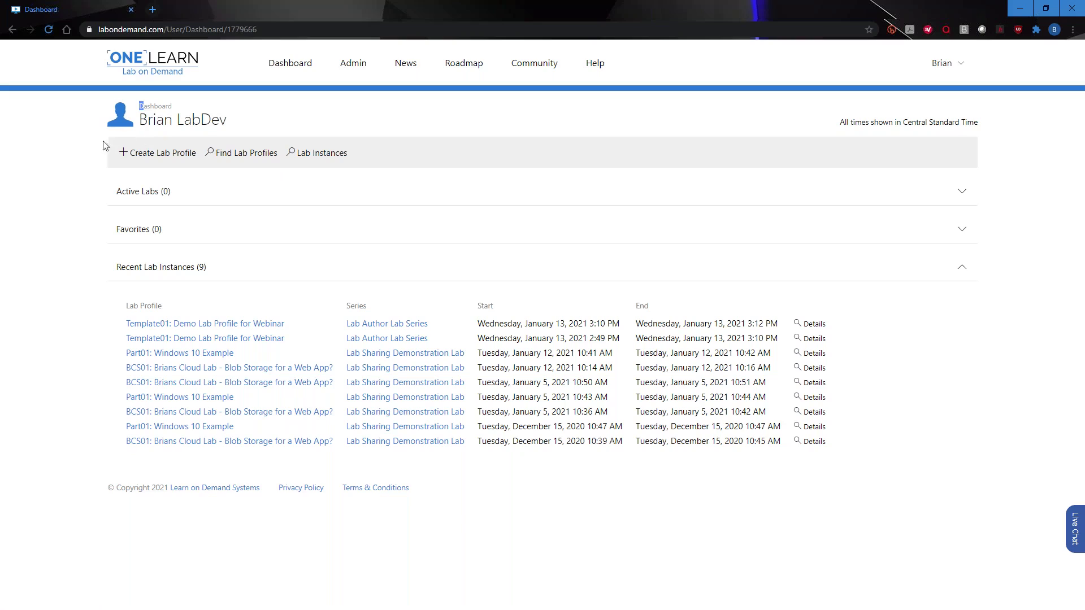
View the Site Administration page and return to the dashboard.
{"action": "left_click", "coordinate": [52, 192]}
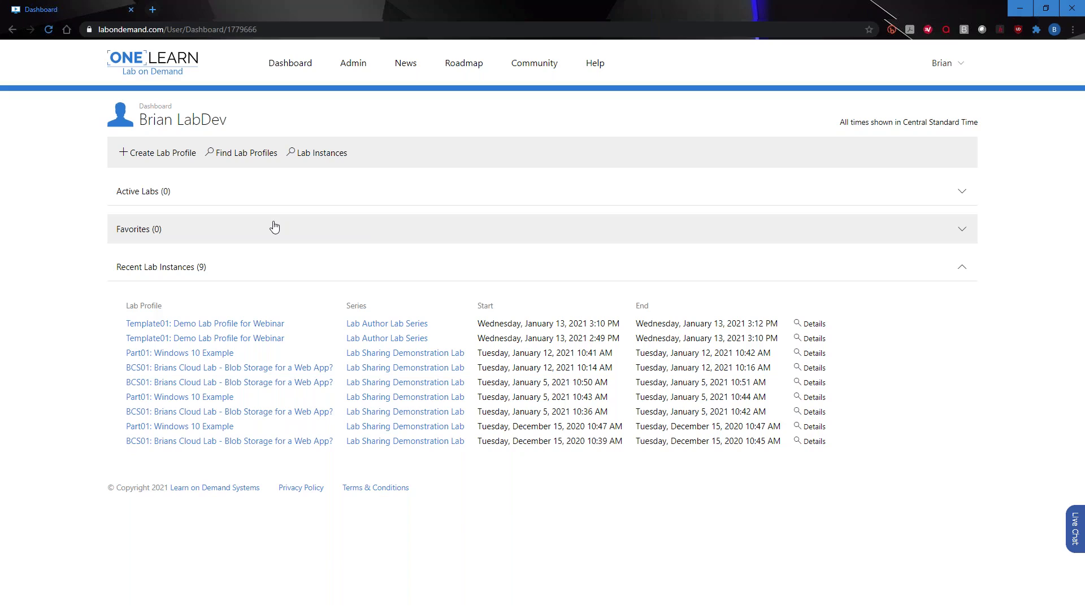
{"action": "left_click", "coordinate": [354, 67]}
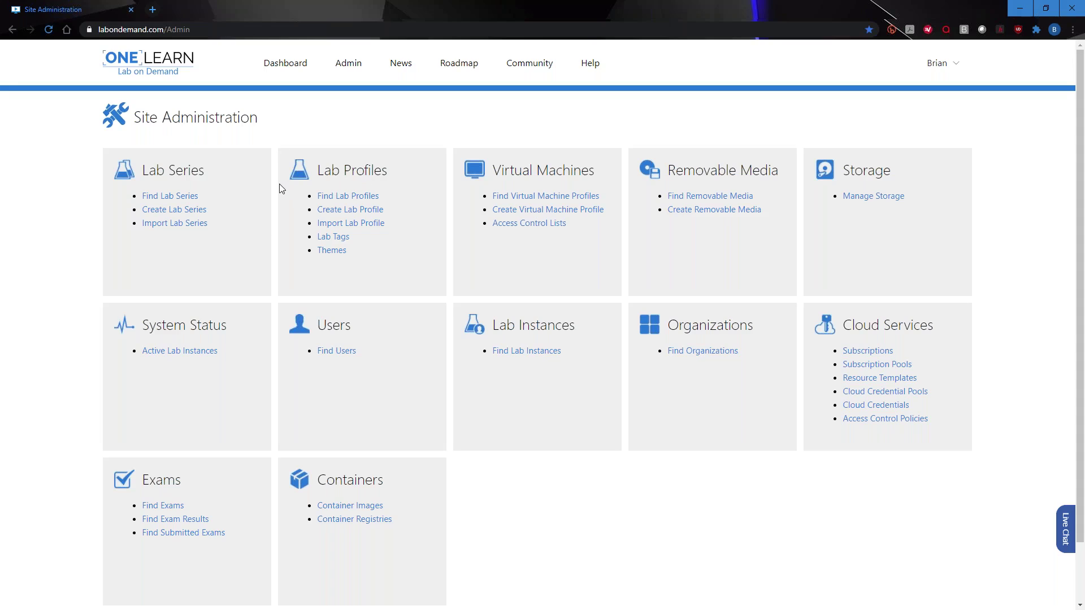
{"action": "left_click", "coordinate": [281, 64]}
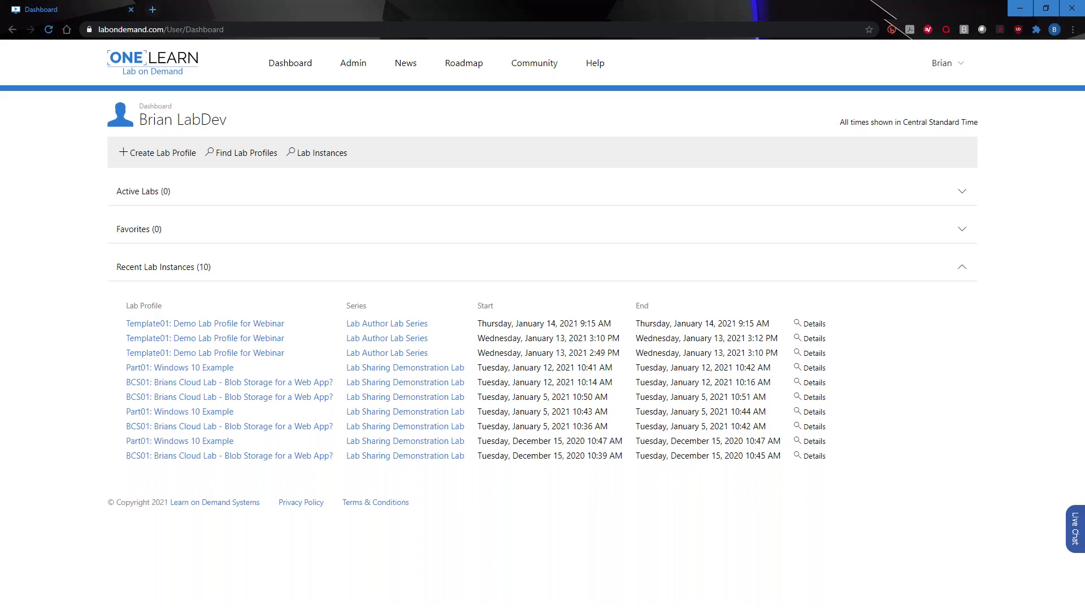
Open the template gallery for creating a lab profile from the dashboard, and again through Site Administration.
{"action": "left_click", "coordinate": [150, 160]}
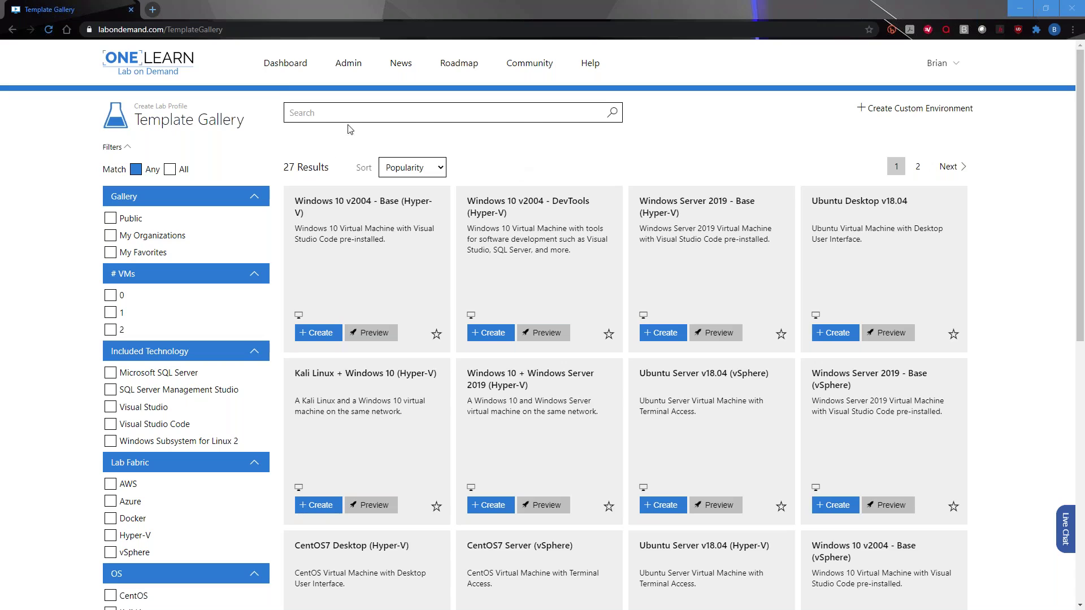
{"action": "left_click", "coordinate": [286, 67]}
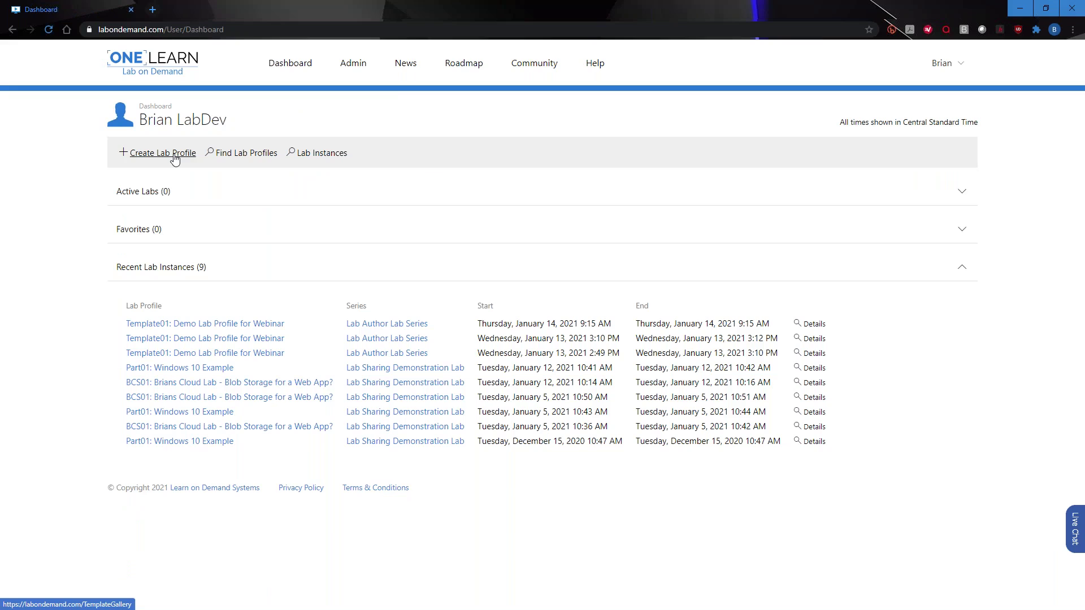
{"action": "left_click", "coordinate": [353, 63]}
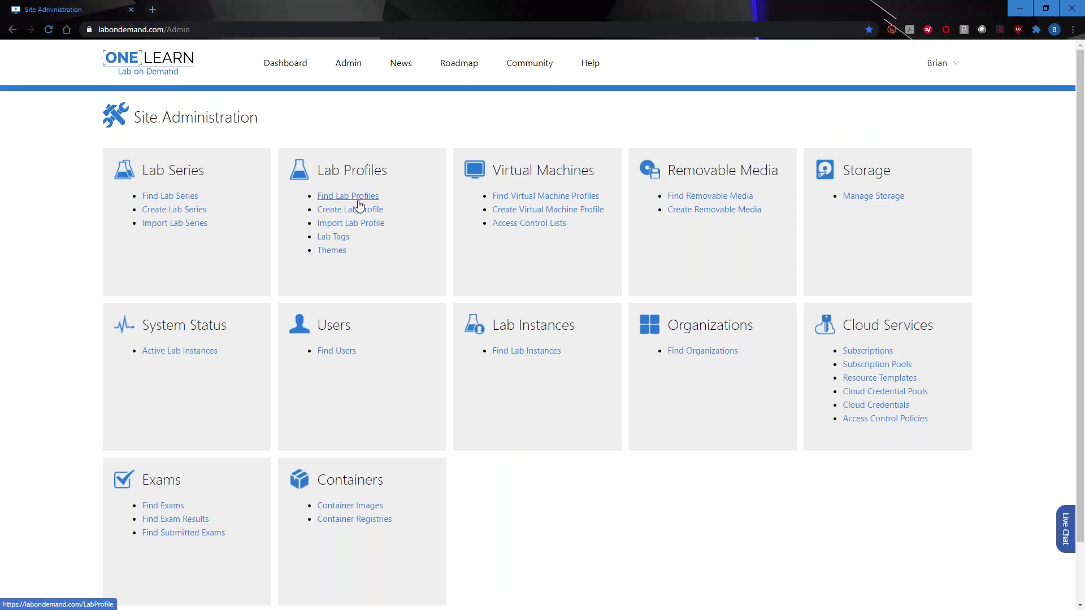
{"action": "left_click", "coordinate": [359, 210]}
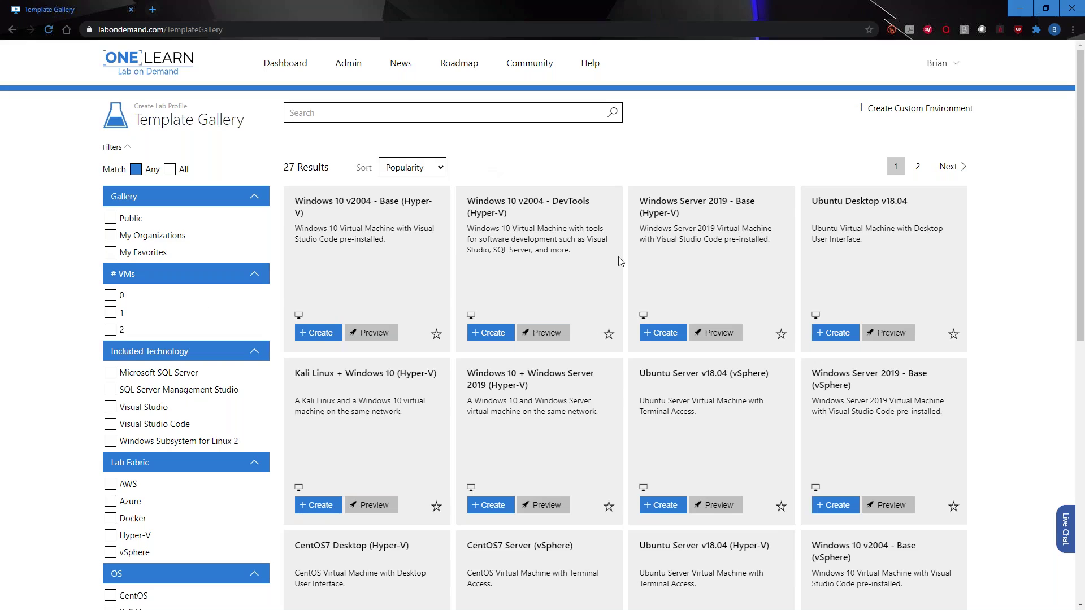
Try sorting the templates by What's New and by Name, and restore the Popularity order.
{"action": "left_click", "coordinate": [440, 171]}
{"action": "left_click", "coordinate": [425, 196]}
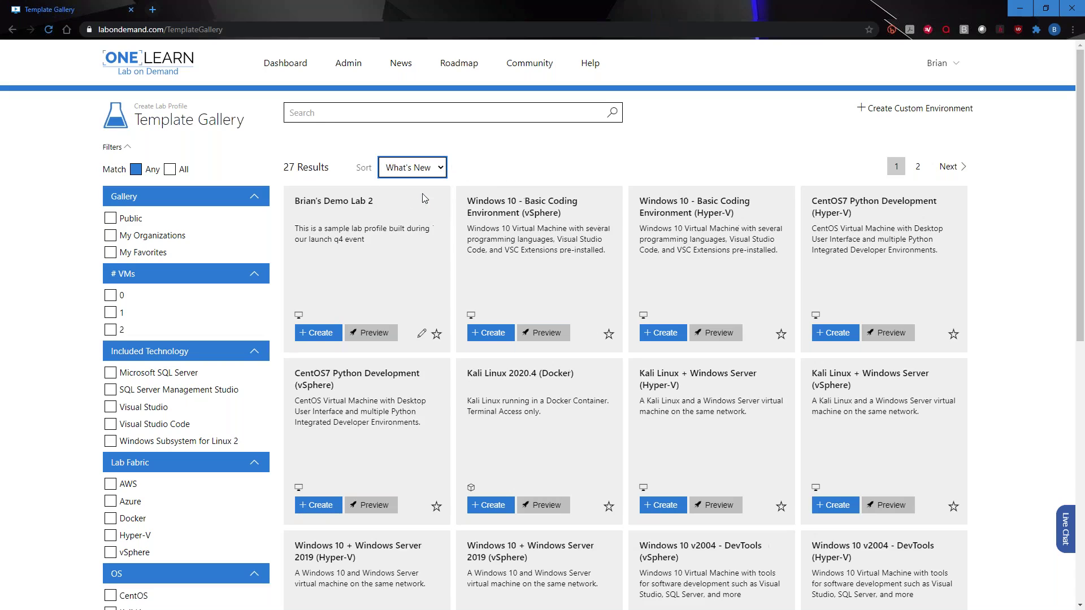
{"action": "left_click", "coordinate": [440, 169]}
{"action": "left_click", "coordinate": [418, 207]}
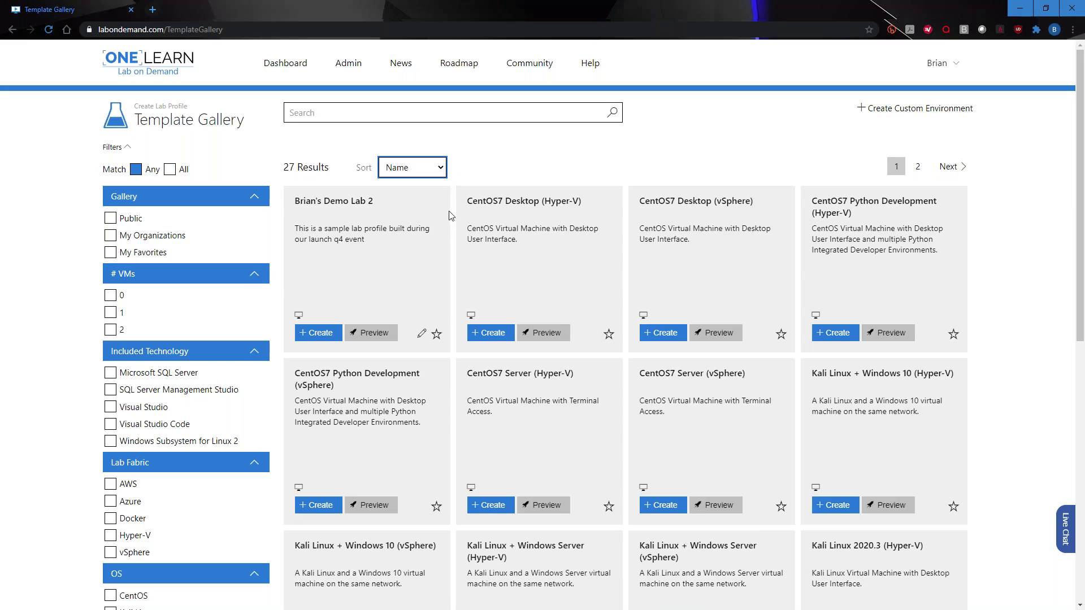
{"action": "left_click", "coordinate": [438, 168]}
{"action": "left_click", "coordinate": [413, 185]}
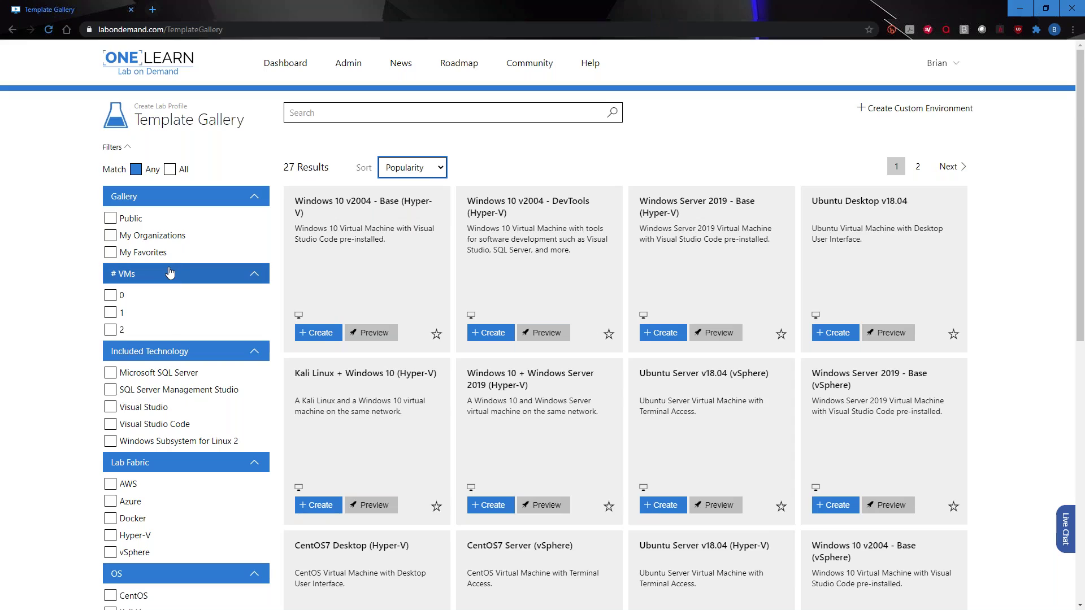
Collapse and reopen the gallery filters, and try filtering the templates by the Windows 10 operating system before clearing that filter.
{"action": "left_click", "coordinate": [128, 150]}
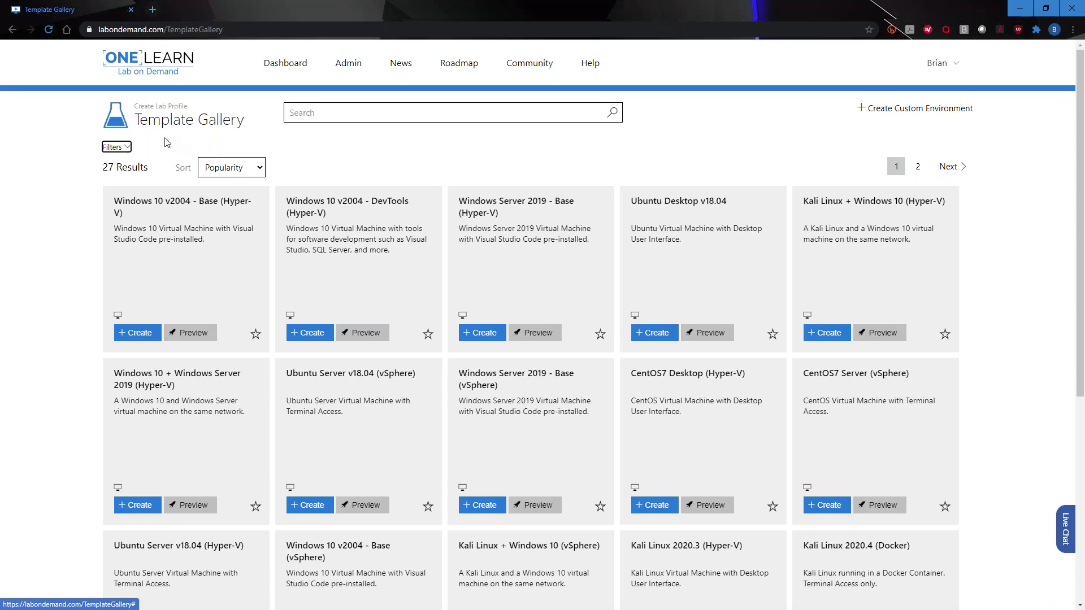
{"action": "left_click", "coordinate": [114, 148]}
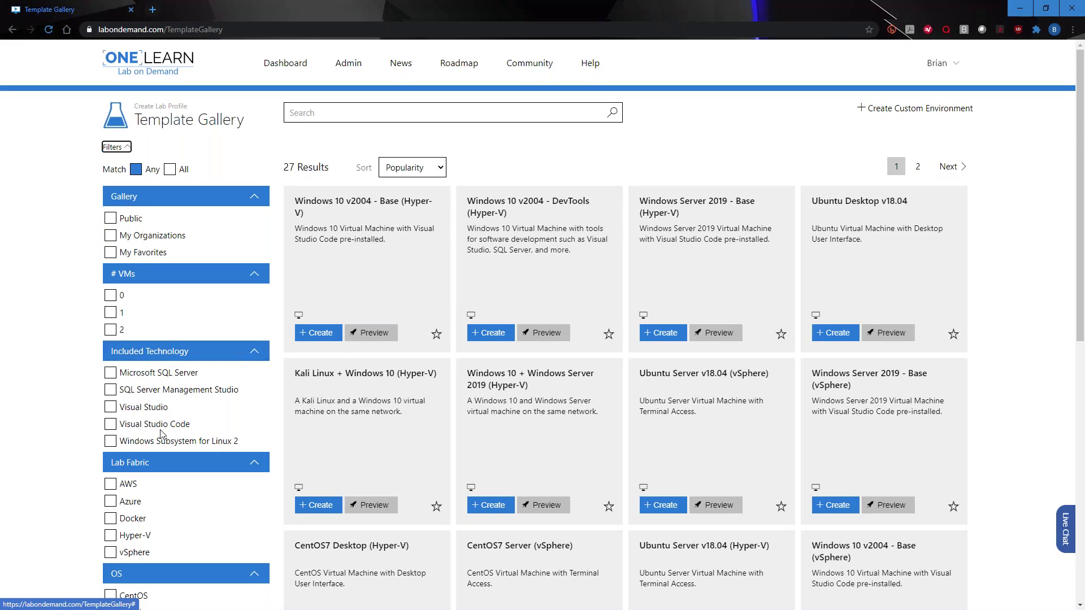
{"action": "scroll", "coordinate": [129, 412], "scroll_direction": "down", "scroll_amount": 3}
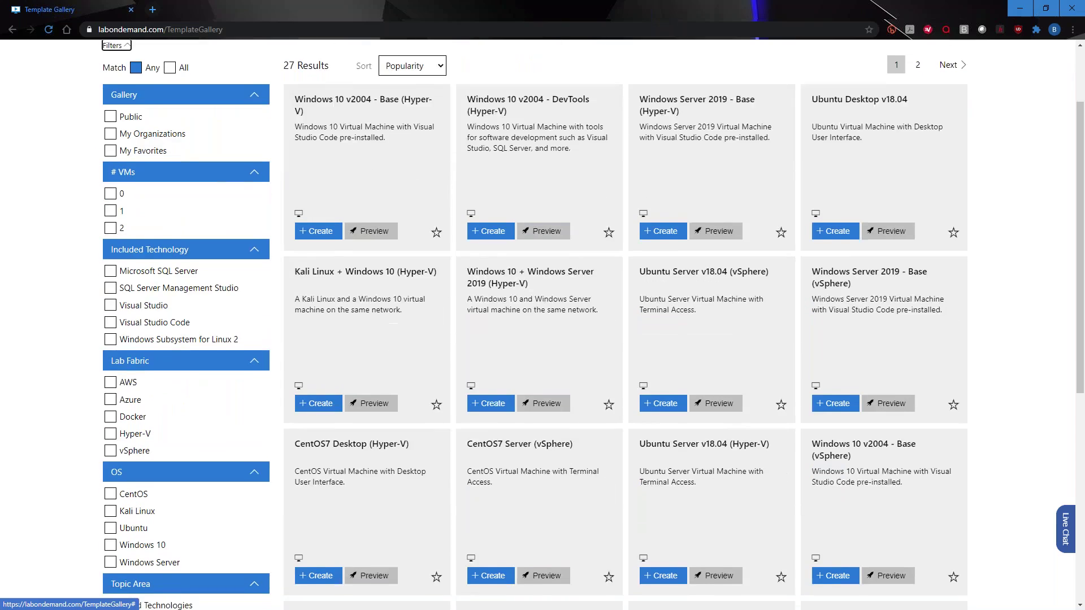
{"action": "left_click", "coordinate": [120, 486]}
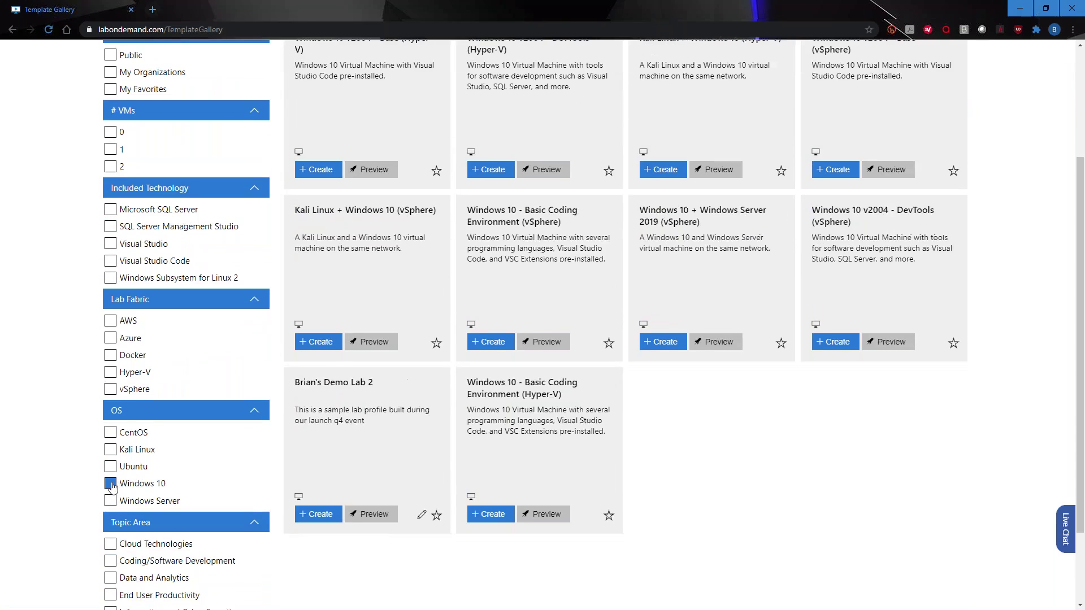
{"action": "scroll", "coordinate": [511, 403], "scroll_direction": "up", "scroll_amount": 3}
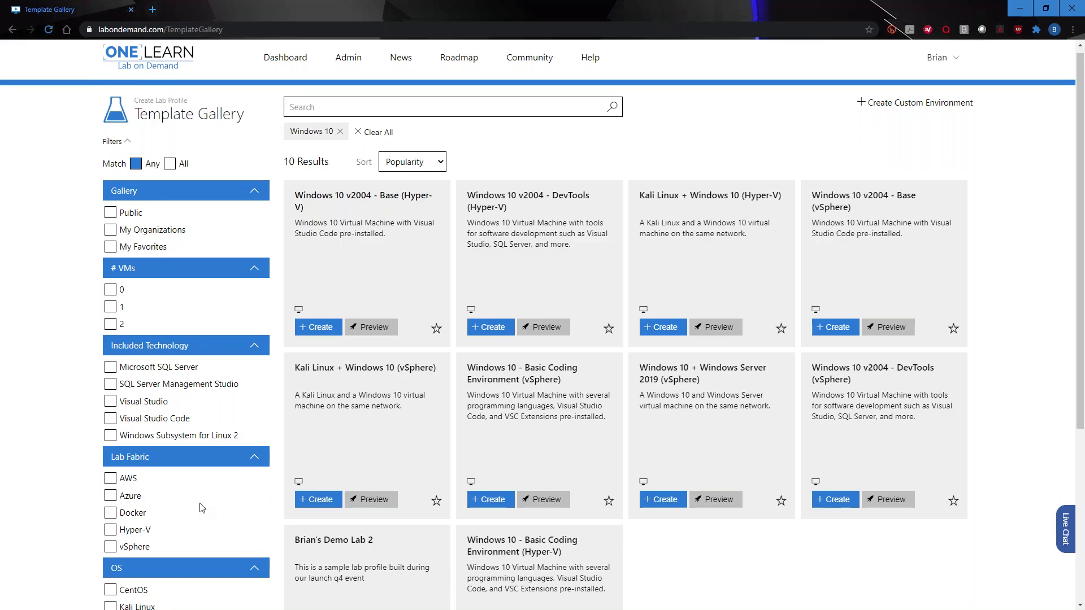
{"action": "scroll", "coordinate": [203, 506], "scroll_direction": "down", "scroll_amount": 1}
{"action": "scroll", "coordinate": [204, 506], "scroll_direction": "down", "scroll_amount": 3}
{"action": "left_click", "coordinate": [110, 490]}
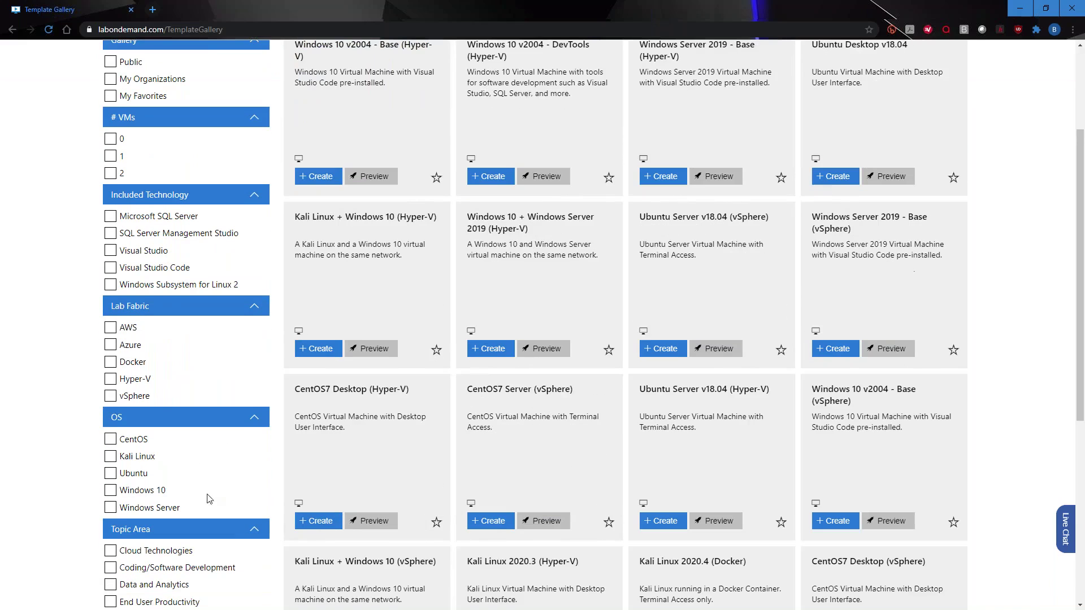
{"action": "scroll", "coordinate": [190, 499], "scroll_direction": "up", "scroll_amount": 3}
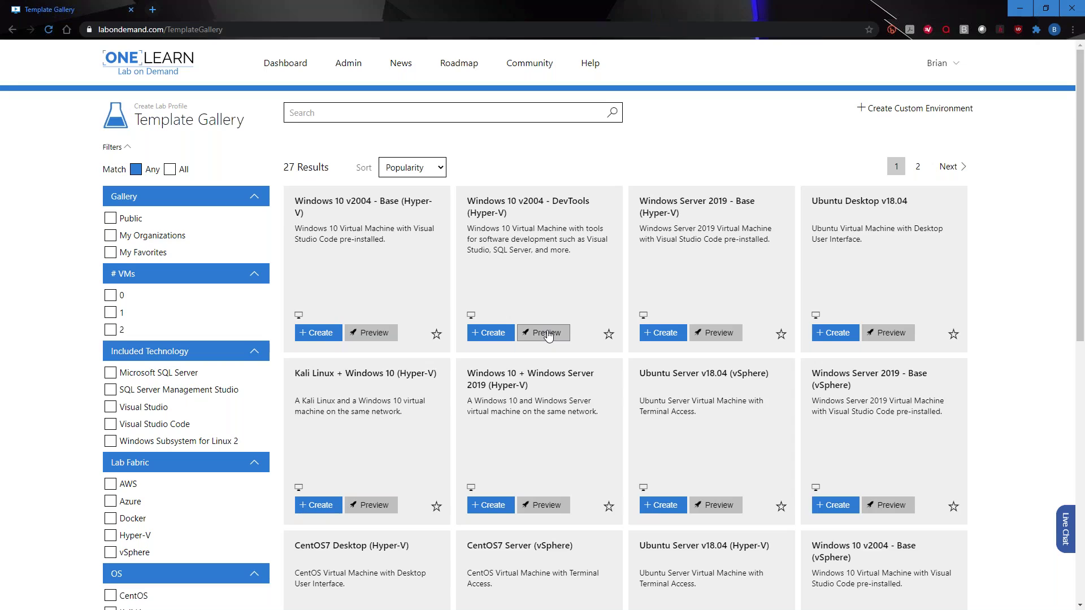
Start a lab profile from the Windows 10 v2004 - DevTools (Hyper-V) template, numbered Template00 and named "Demo Lab for Template Gallery Lab Profile".
{"action": "left_click", "coordinate": [483, 337]}
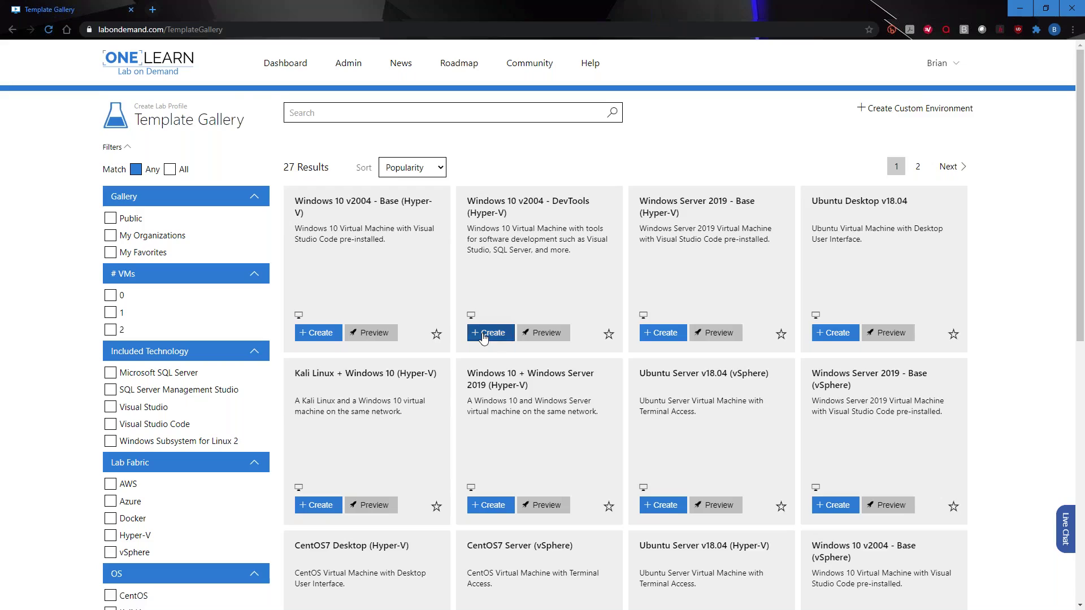
{"action": "left_click", "coordinate": [192, 144]}
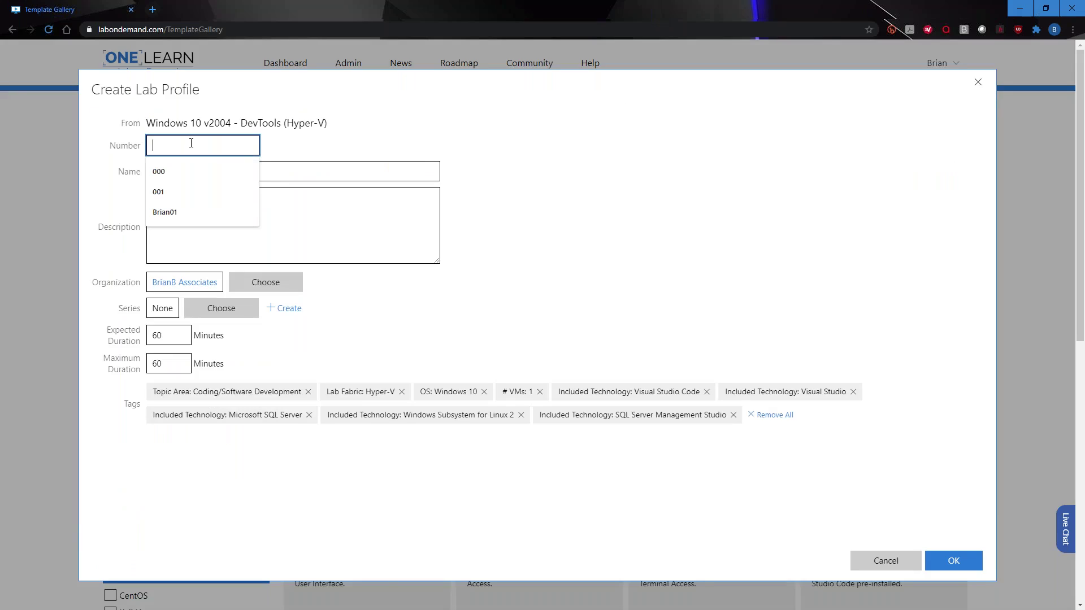
{"action": "type", "text": "Tem"}
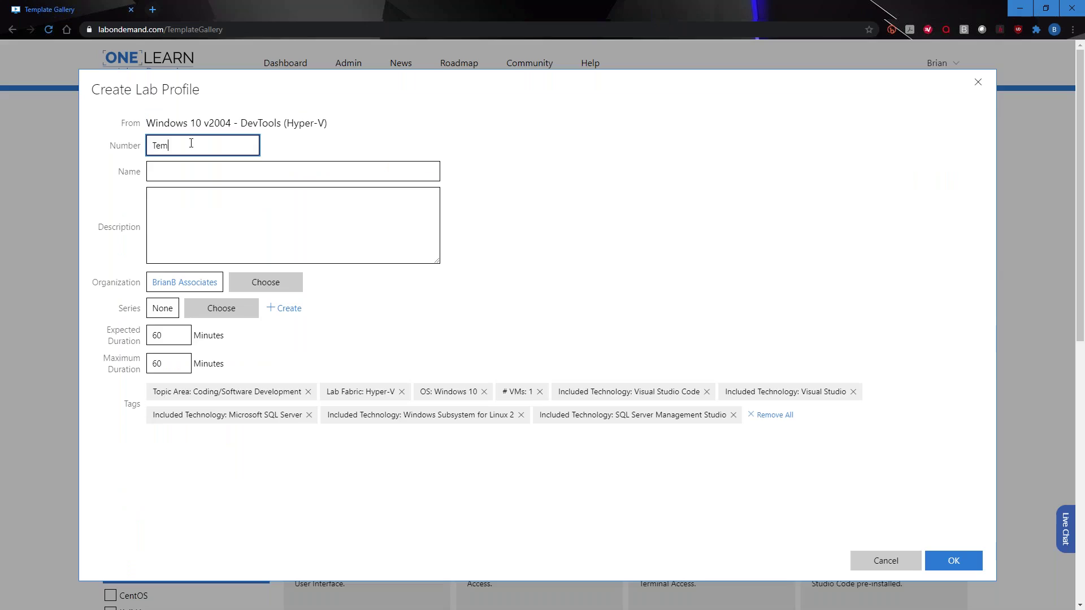
{"action": "type", "text": "plate00"}
{"action": "key", "text": "Tab"}
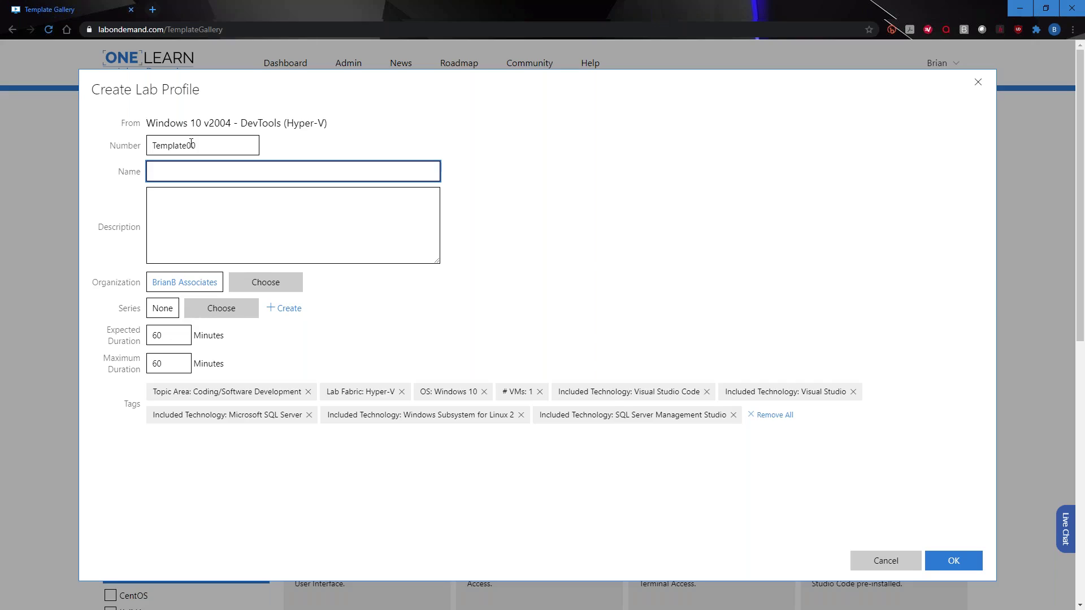
{"action": "type", "text": "Demo Lab for Template Gallery Lab Profile"}
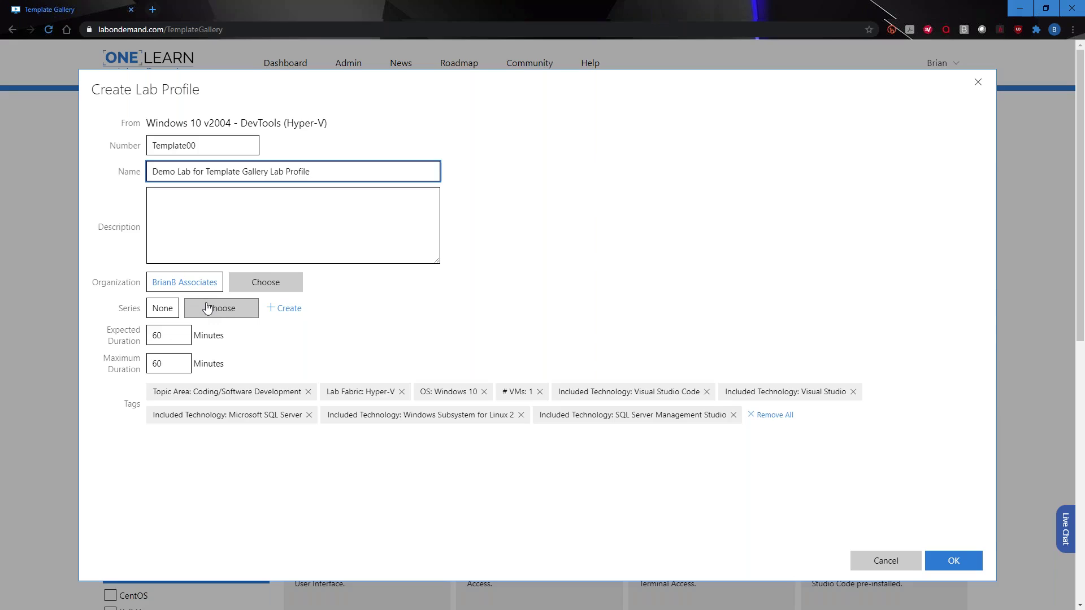
Assign the existing Lab Author Lab Series to the profile and finish creating it.
{"action": "left_click", "coordinate": [289, 310]}
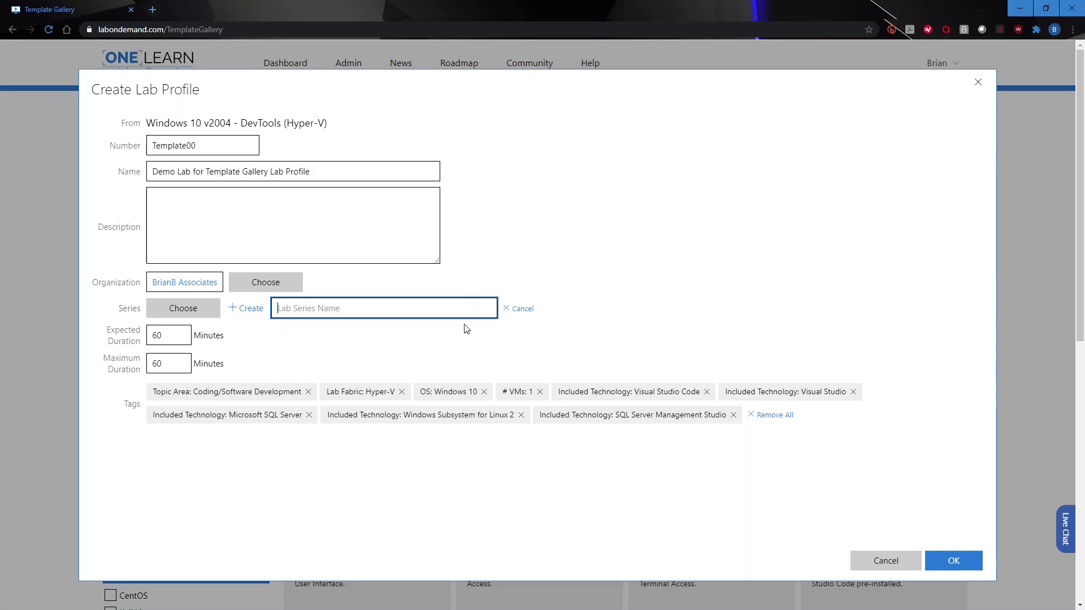
{"action": "left_click", "coordinate": [519, 309]}
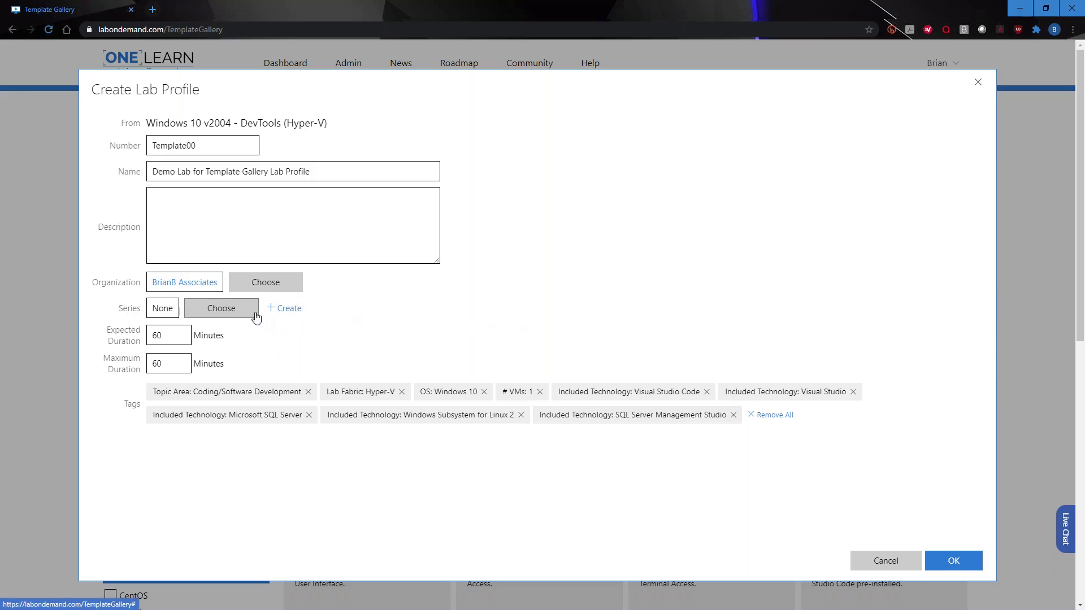
{"action": "left_click", "coordinate": [226, 312]}
{"action": "left_click", "coordinate": [126, 168]}
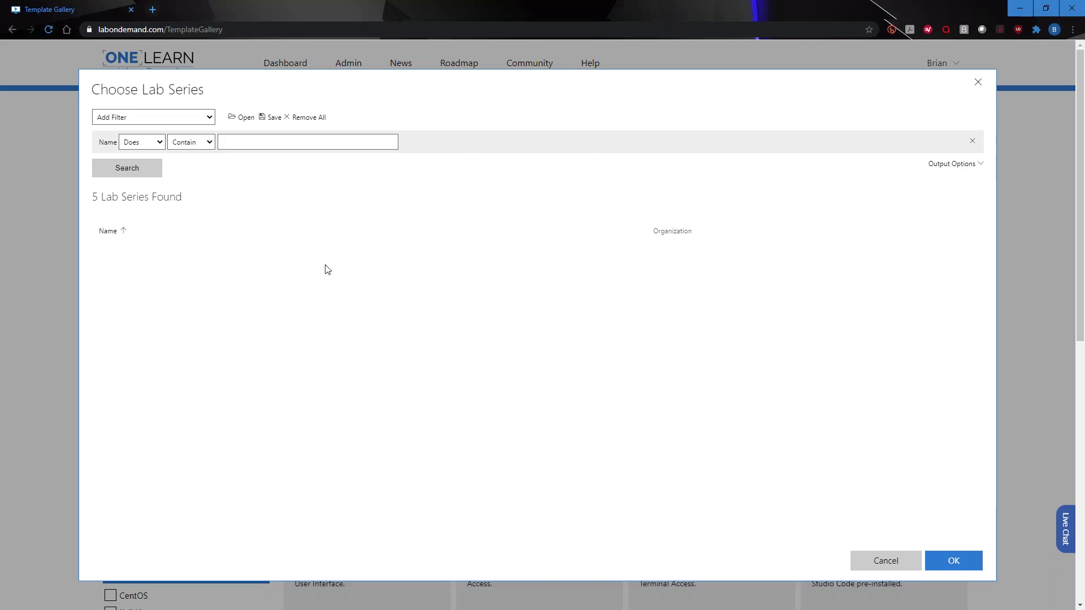
{"action": "left_click", "coordinate": [118, 254]}
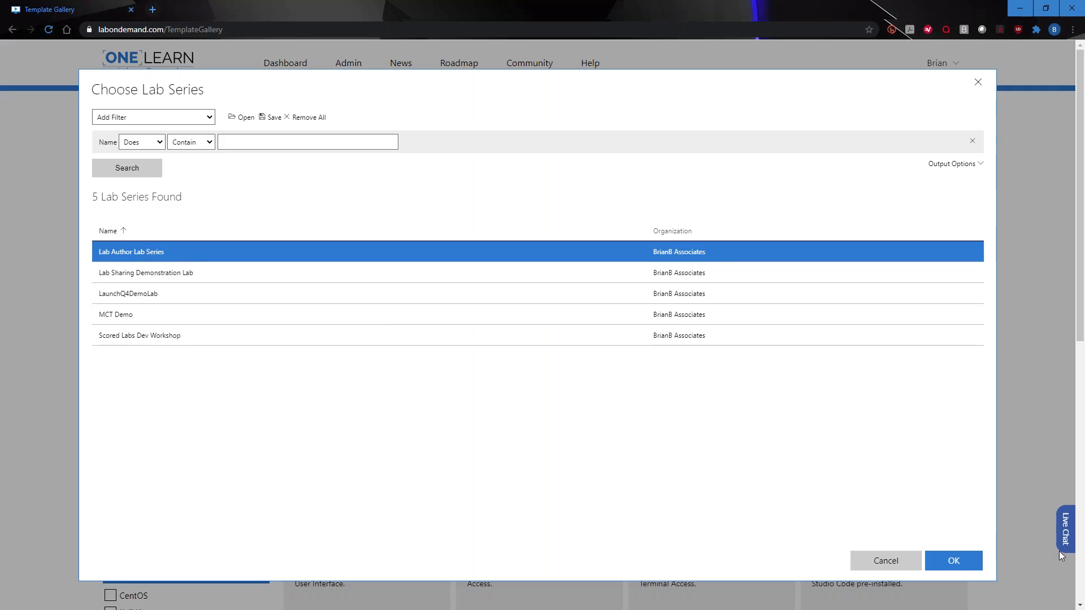
{"action": "left_click", "coordinate": [953, 561]}
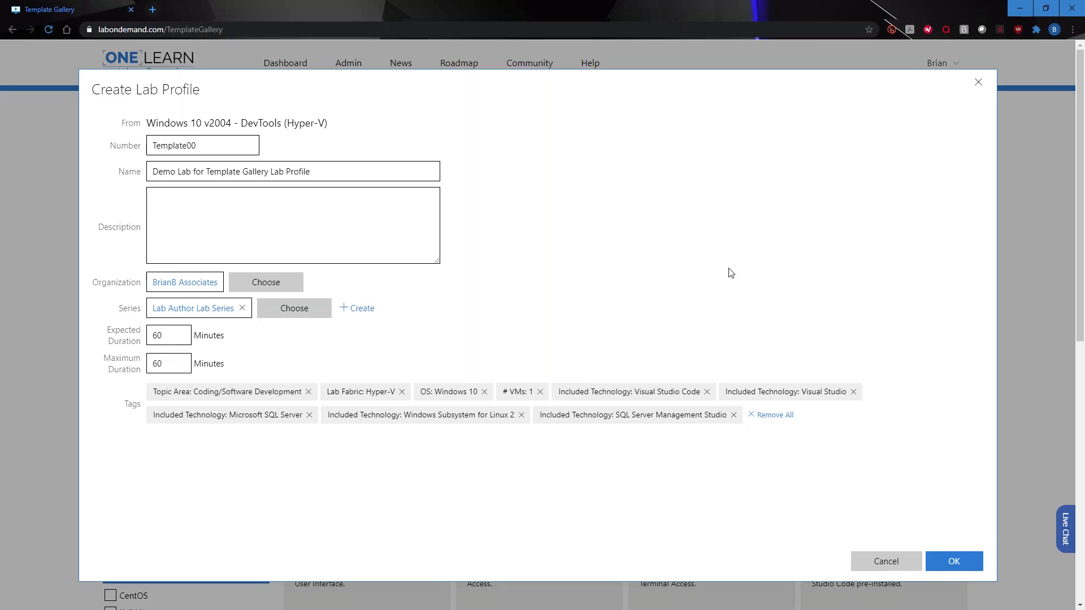
{"action": "left_click", "coordinate": [955, 563]}
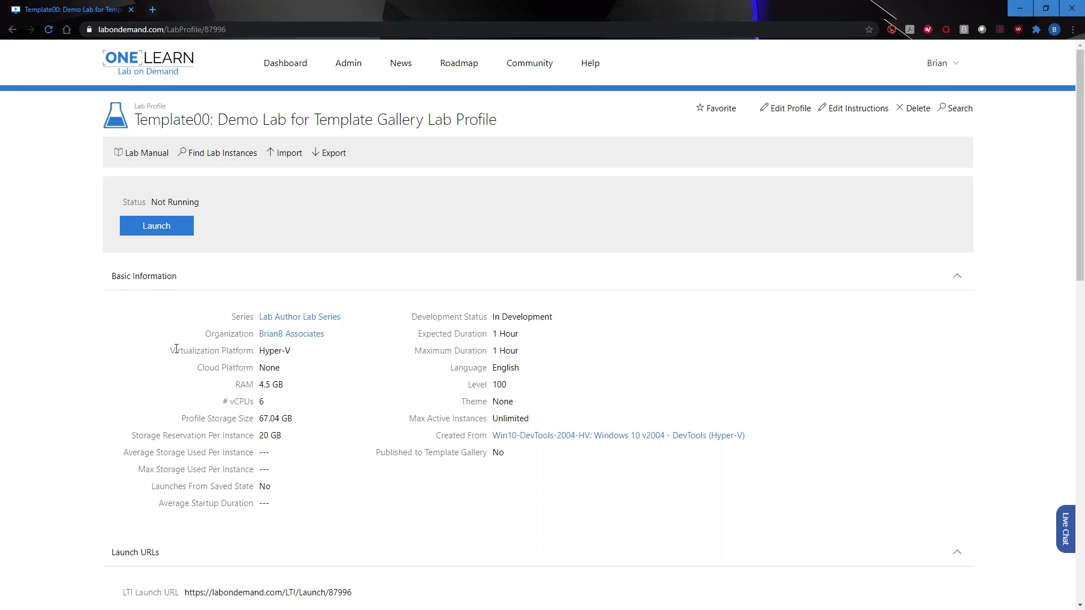
Launch the new lab and review its profile's networks and virtual machines while the environment builds.
{"action": "left_click", "coordinate": [186, 227]}
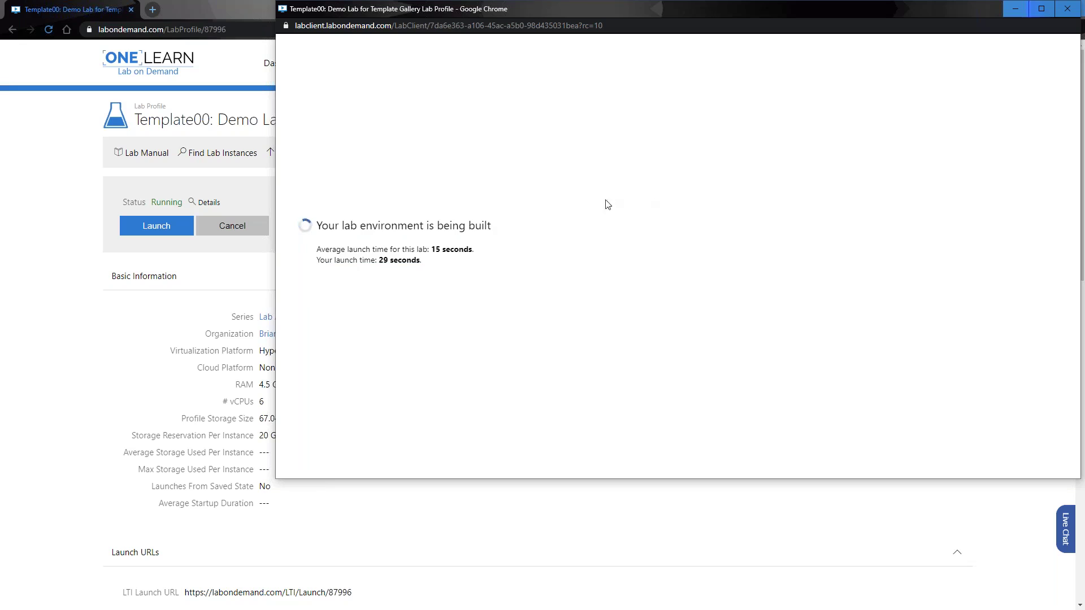
{"action": "left_click", "coordinate": [80, 328]}
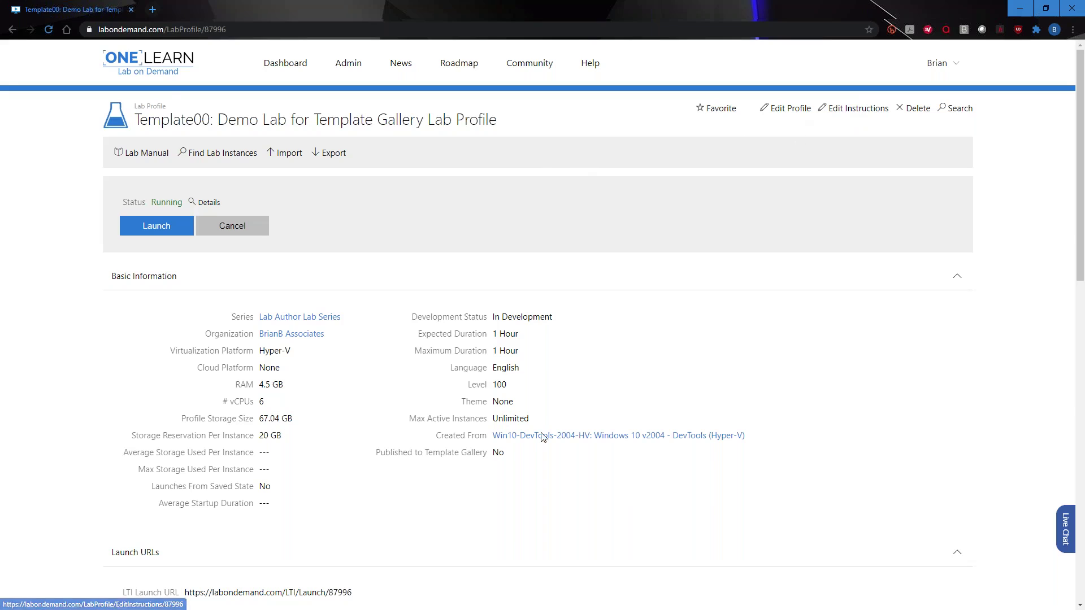
{"action": "scroll", "coordinate": [543, 438], "scroll_direction": "down", "scroll_amount": 6}
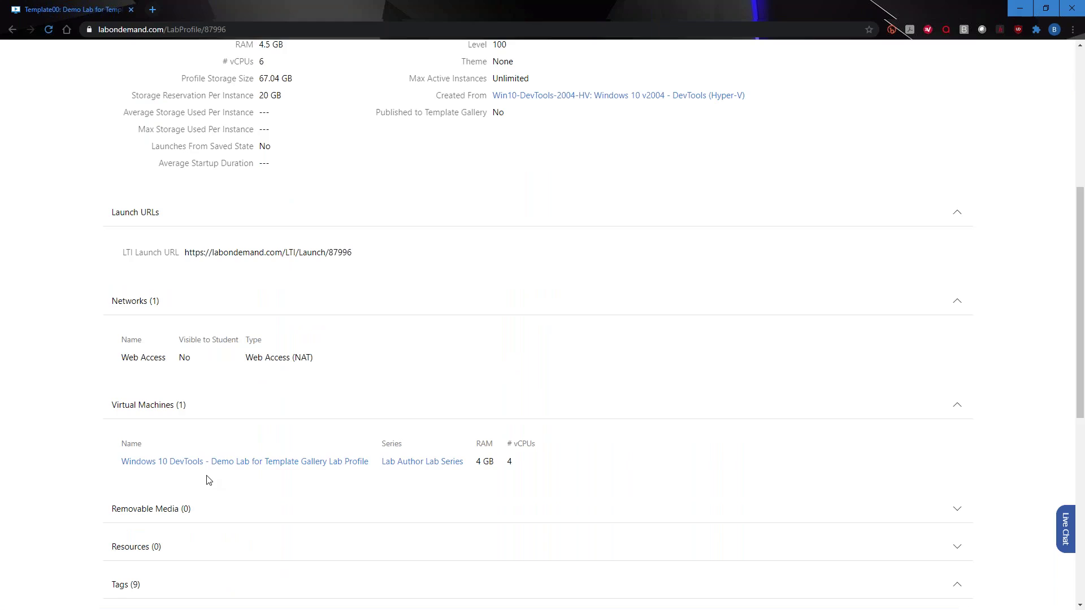
{"action": "scroll", "coordinate": [206, 478], "scroll_direction": "up", "scroll_amount": 6}
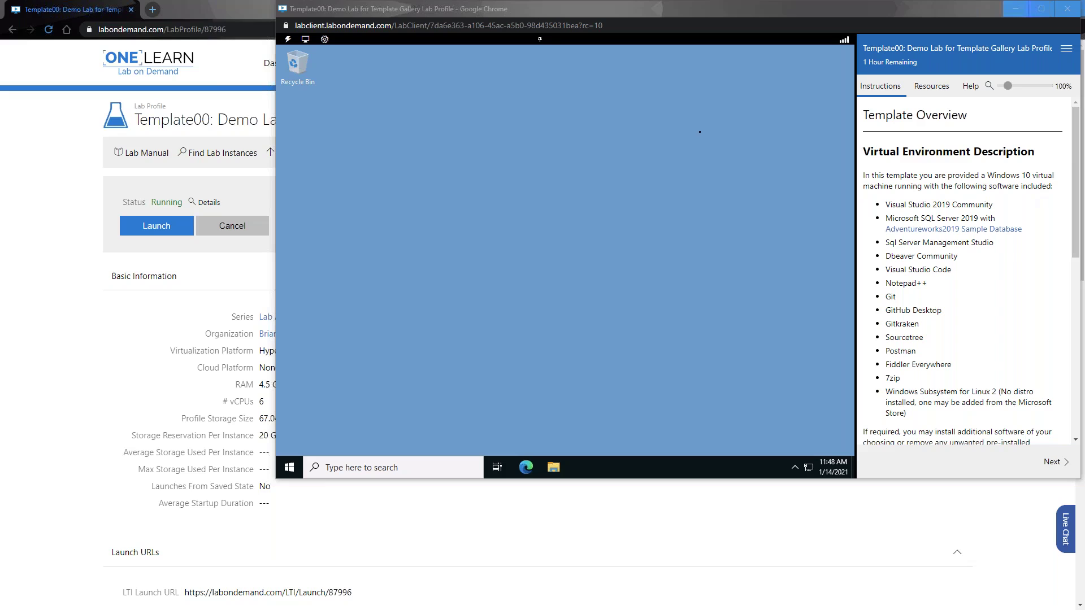
Clear the lab profile page out of the way and reposition the running lab's window on the desktop.
{"action": "left_click", "coordinate": [1015, 9]}
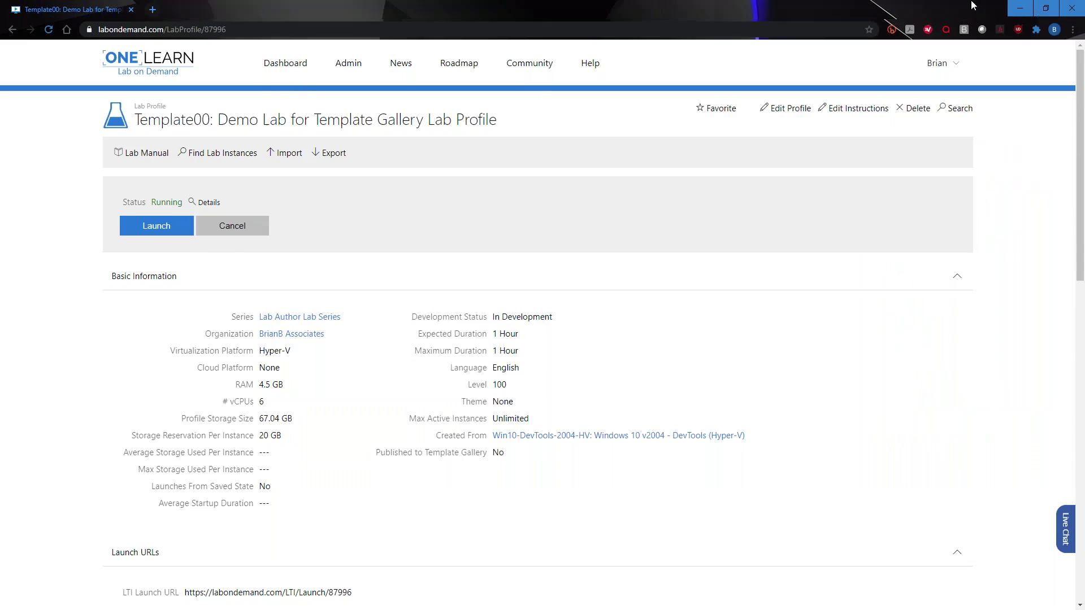
{"action": "left_click", "coordinate": [1015, 9]}
{"action": "left_click_drag", "start_coordinate": [726, 8], "coordinate": [612, 39]}
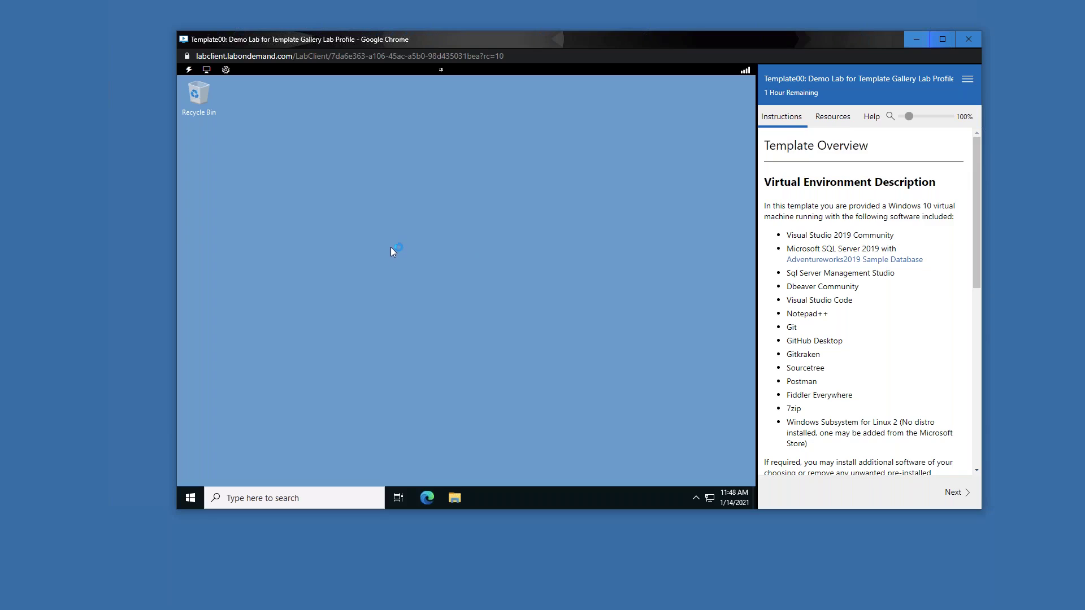
Look through the lab machine's installed applications, including the contents of the SQL and Git folders.
{"action": "left_click", "coordinate": [192, 497]}
{"action": "scroll", "coordinate": [265, 380], "scroll_direction": "down", "scroll_amount": 2}
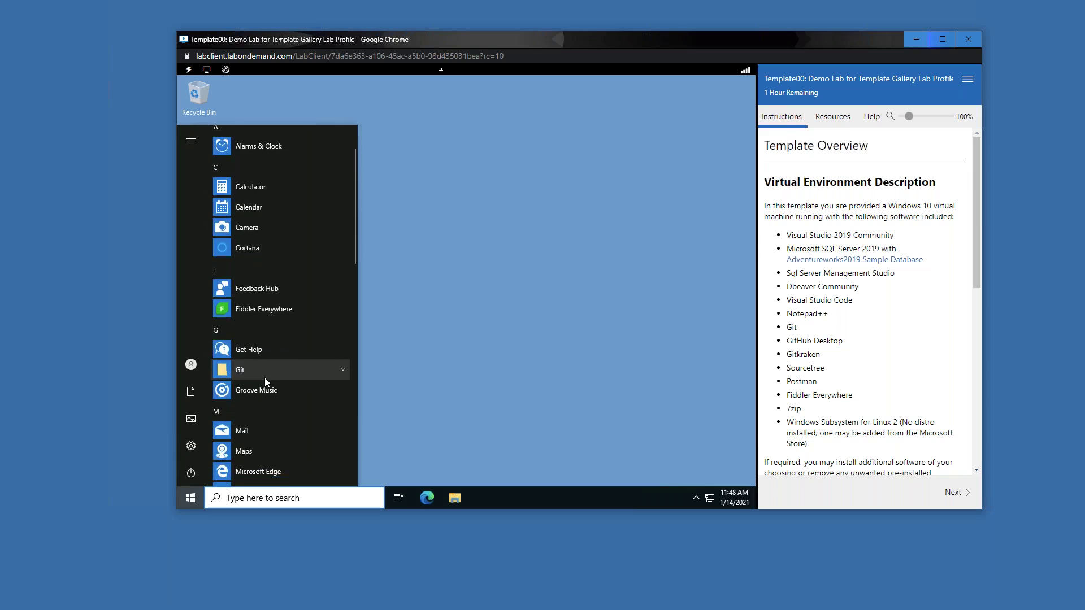
{"action": "scroll", "coordinate": [264, 380], "scroll_direction": "down", "scroll_amount": 18}
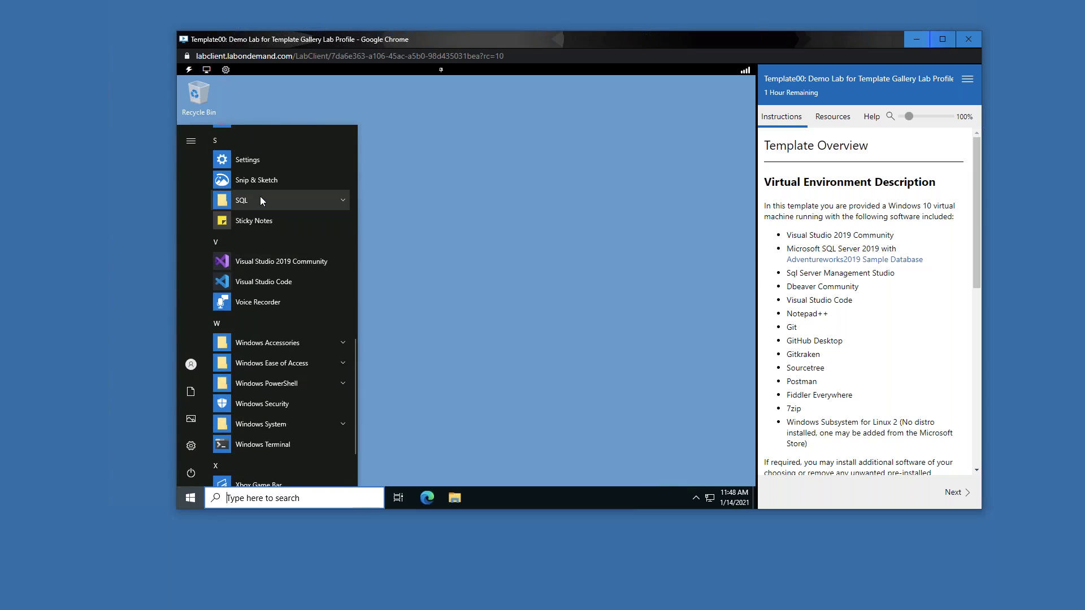
{"action": "left_click", "coordinate": [258, 199]}
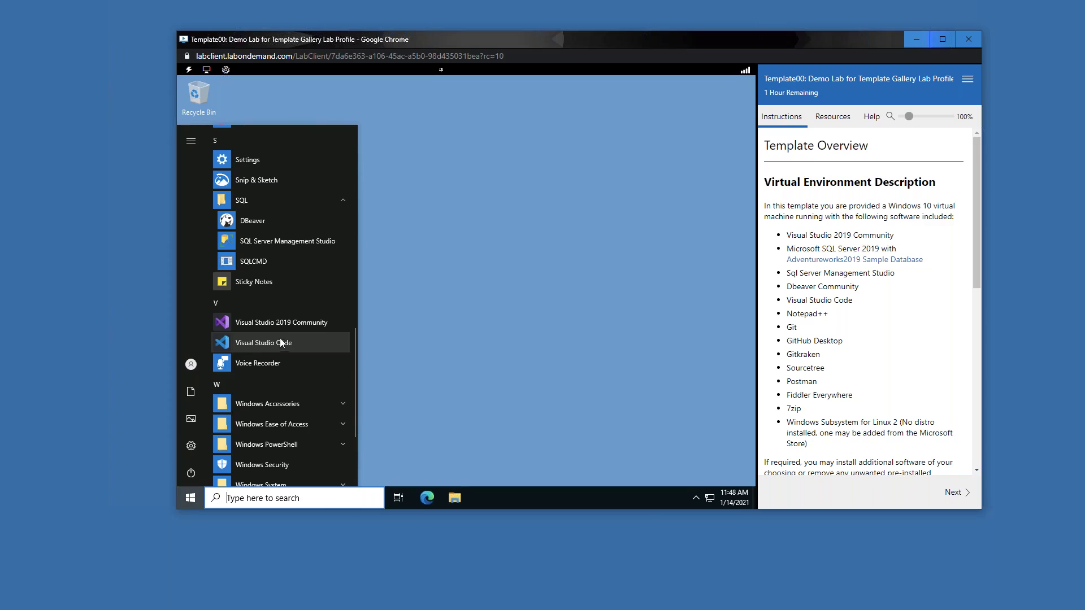
{"action": "scroll", "coordinate": [274, 312], "scroll_direction": "up", "scroll_amount": 3}
{"action": "scroll", "coordinate": [270, 307], "scroll_direction": "up", "scroll_amount": 5}
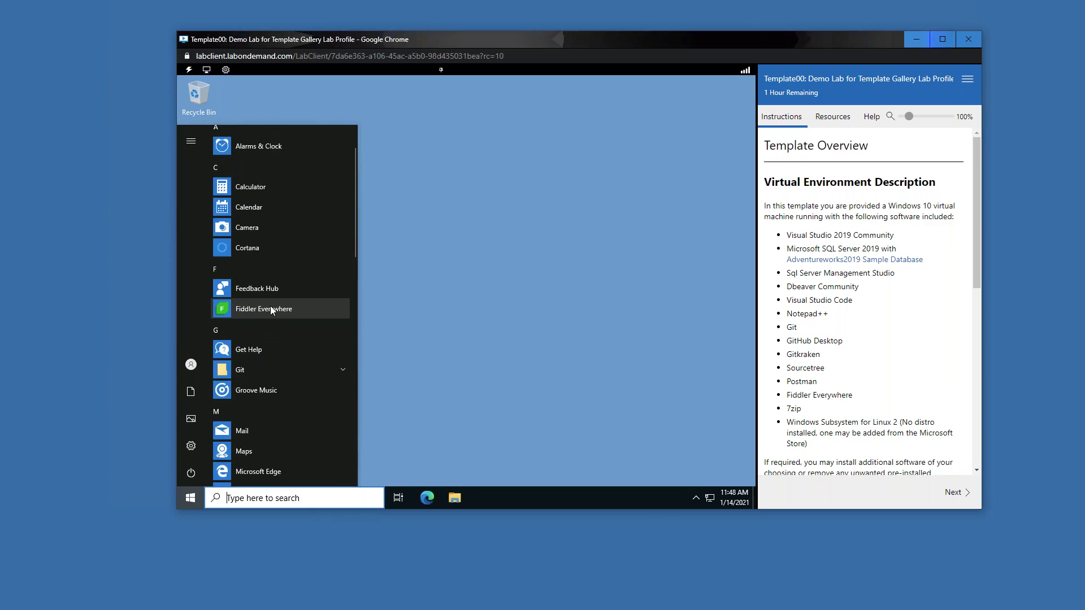
{"action": "left_click", "coordinate": [278, 368]}
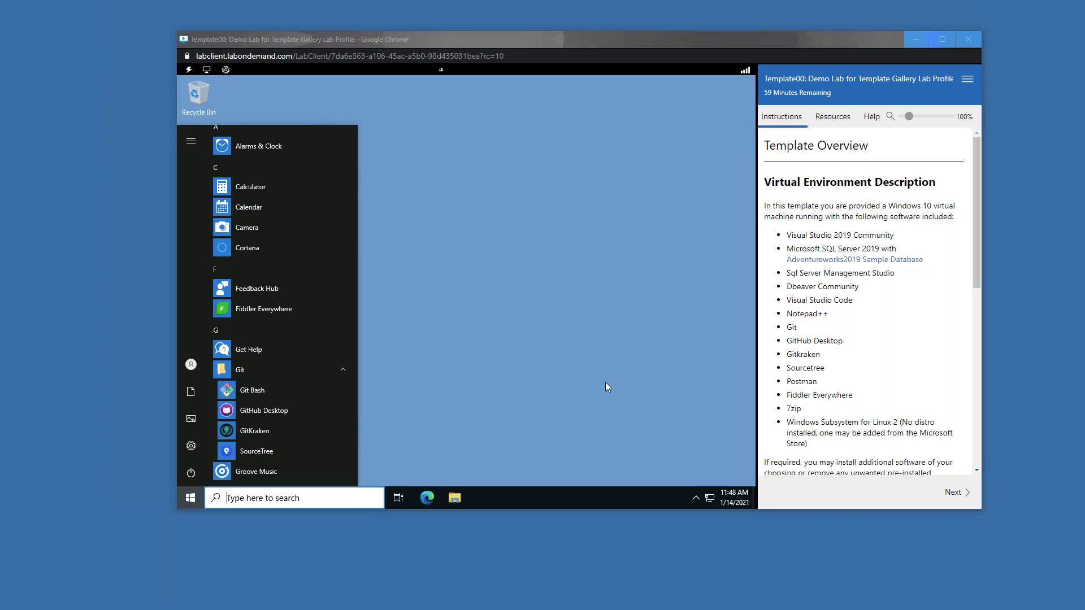
{"action": "left_click", "coordinate": [478, 228]}
{"action": "left_click", "coordinate": [478, 232]}
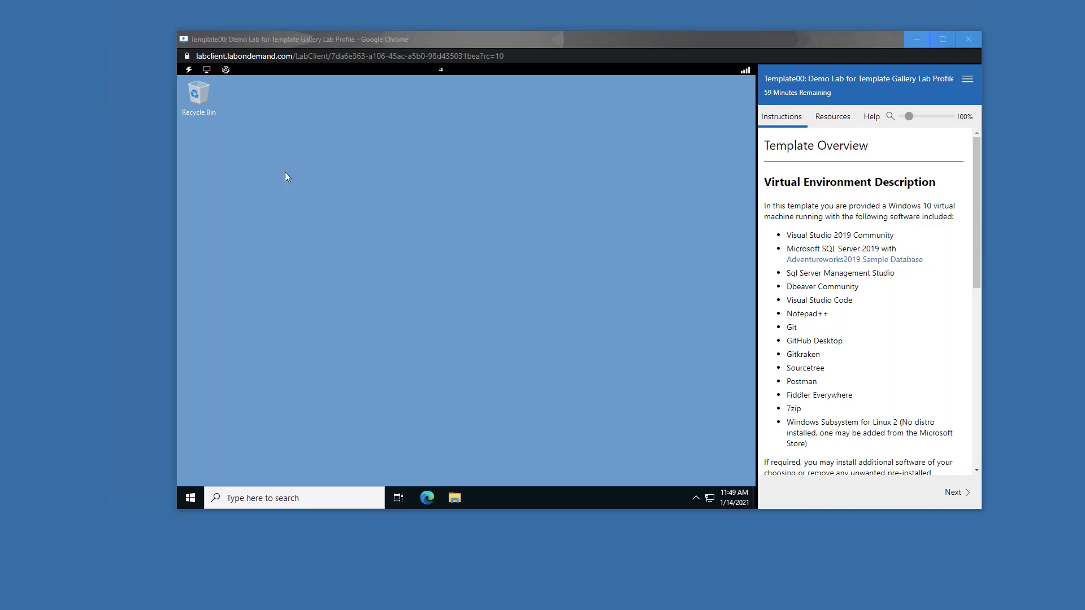
Create a folder named "Lab Files" on the lab machine's desktop.
{"action": "left_click", "coordinate": [276, 153]}
{"action": "right_click", "coordinate": [277, 153]}
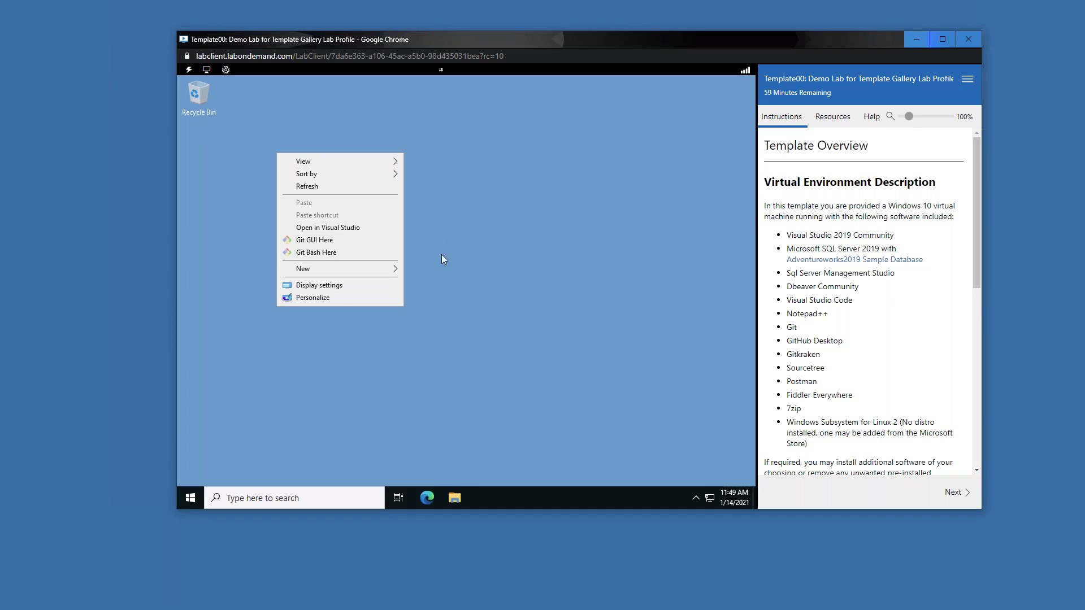
{"action": "mouse_move", "coordinate": [370, 269]}
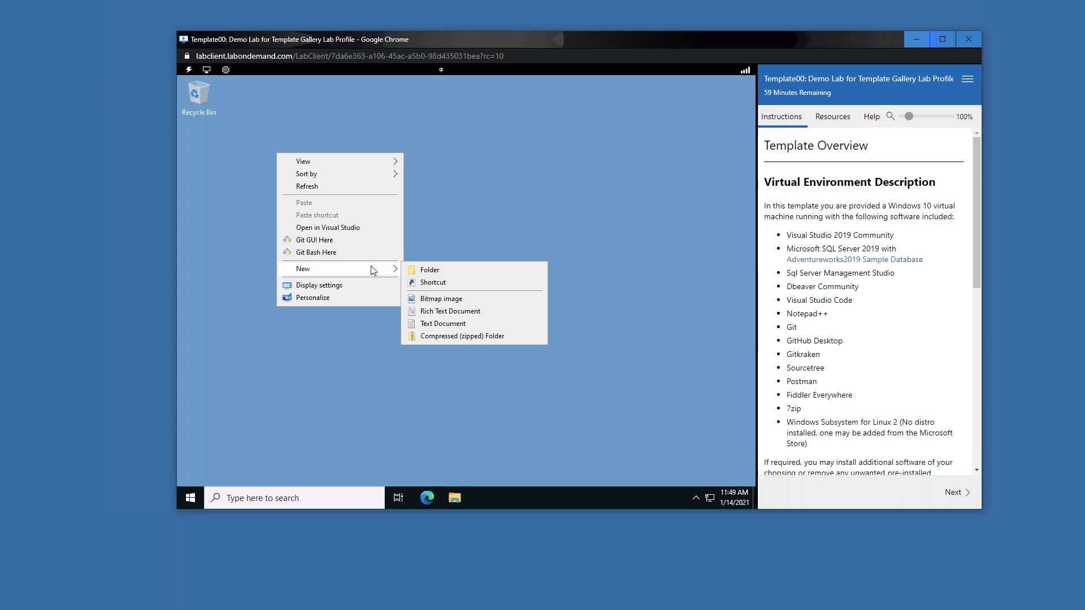
{"action": "left_click", "coordinate": [421, 270]}
{"action": "type", "text": "L"}
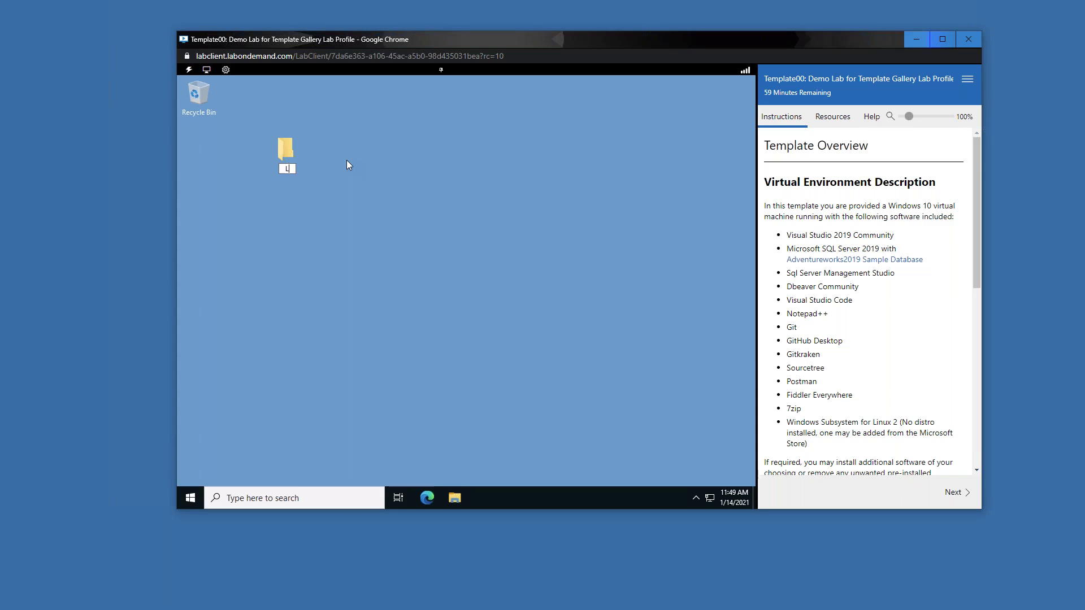
{"action": "type", "text": "ab Files"}
{"action": "key", "text": "Return"}
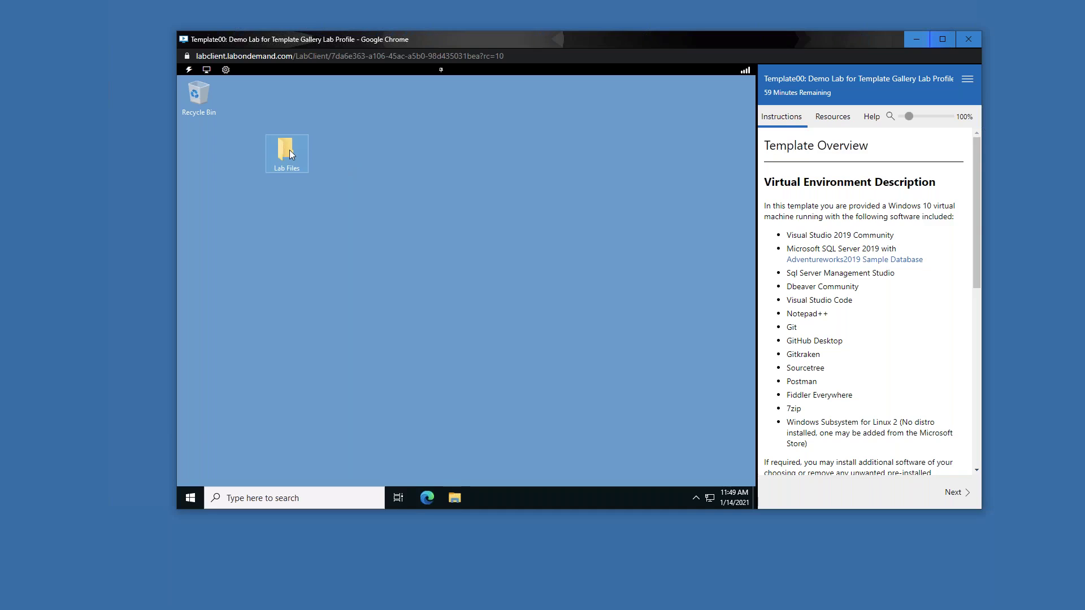
Create a text document named "Isnt this easy.txt" inside the Lab Files folder and close the folder.
{"action": "double_click", "coordinate": [289, 150]}
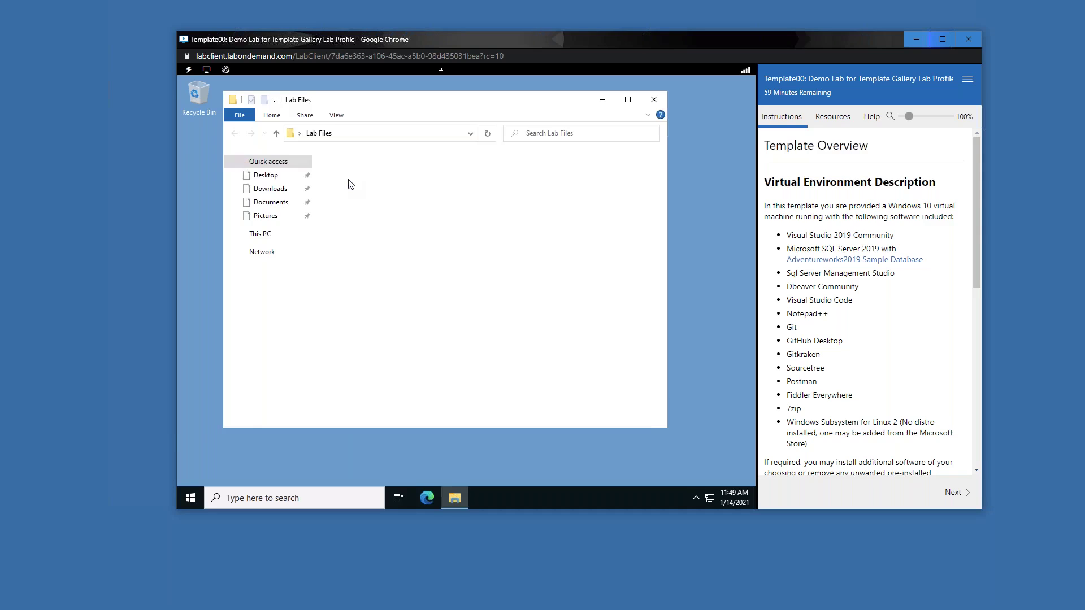
{"action": "right_click", "coordinate": [371, 218]}
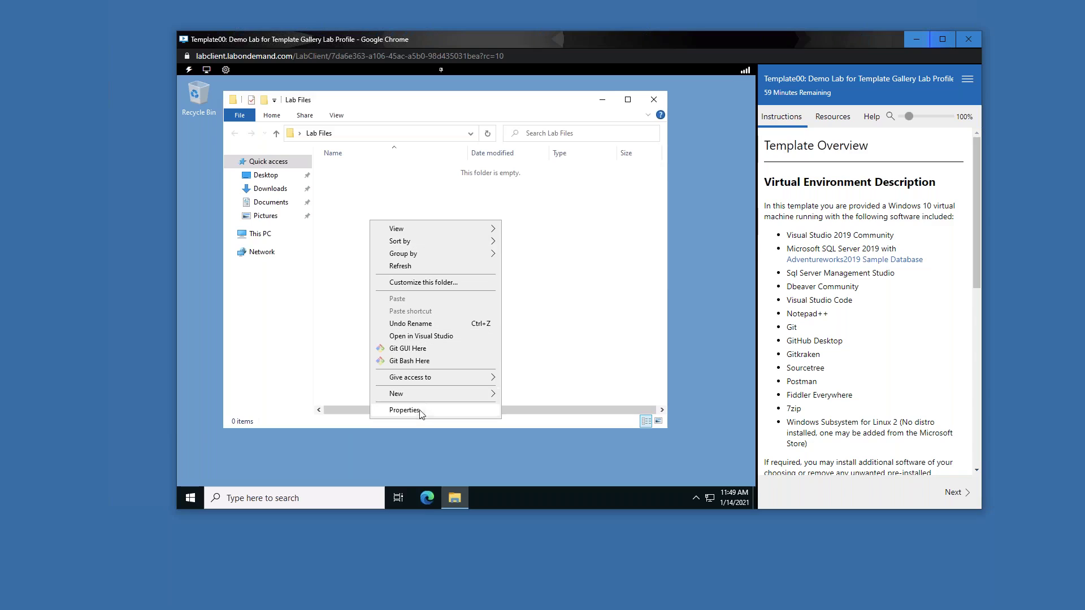
{"action": "mouse_move", "coordinate": [420, 400]}
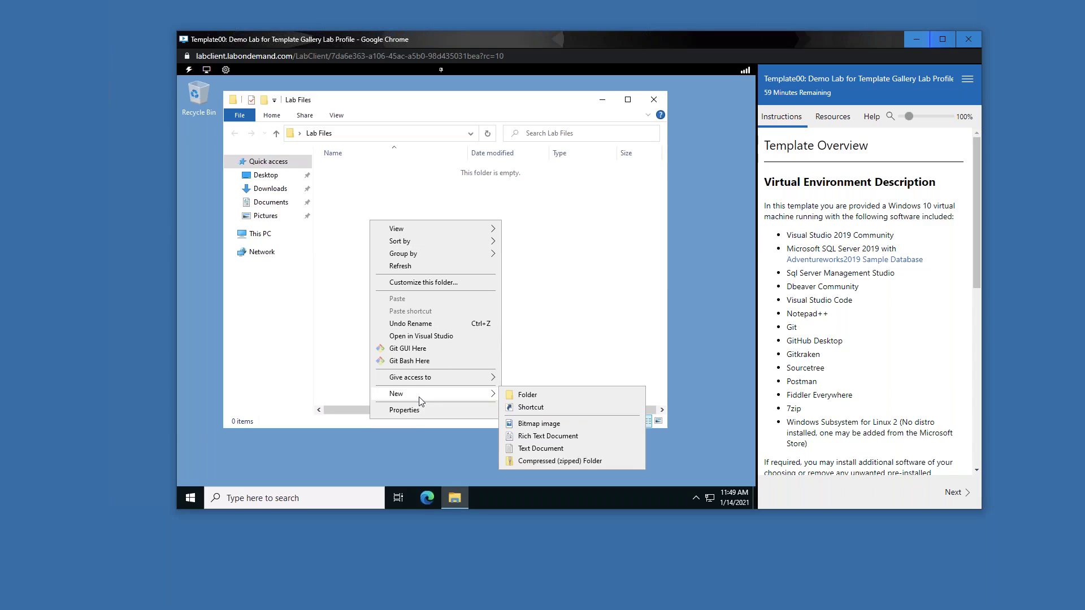
{"action": "left_click", "coordinate": [539, 449]}
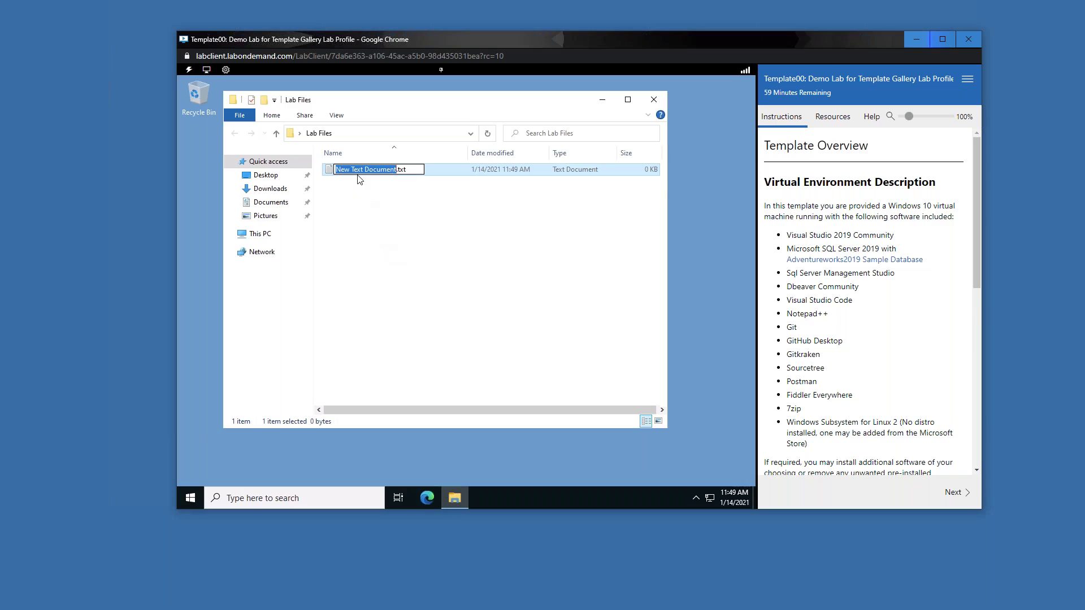
{"action": "type", "text": "Isnt th"}
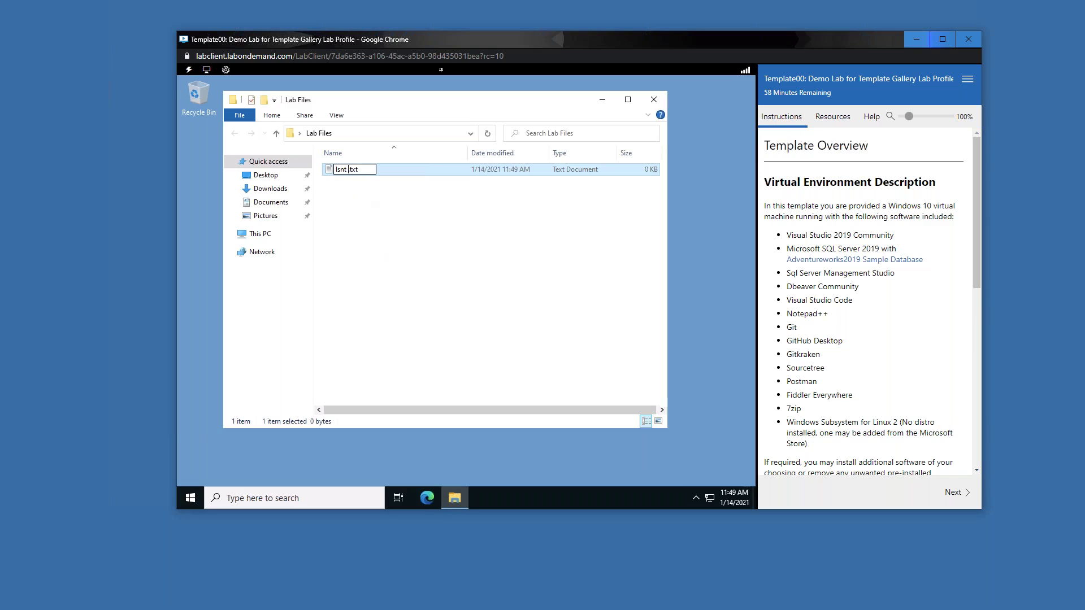
{"action": "type", "text": "is easy"}
{"action": "left_click", "coordinate": [476, 288]}
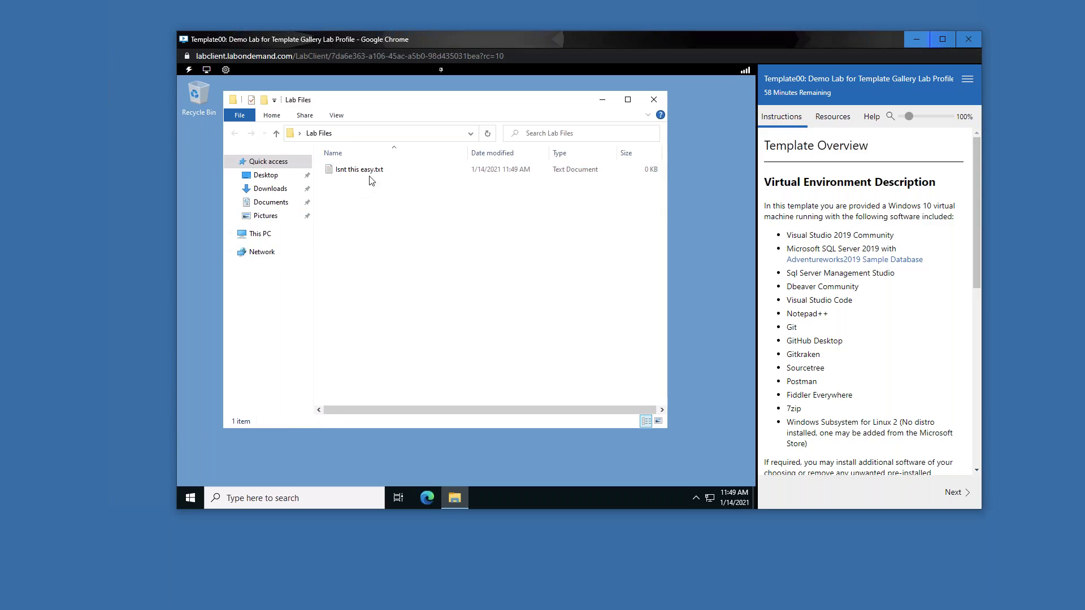
{"action": "left_click", "coordinate": [658, 99]}
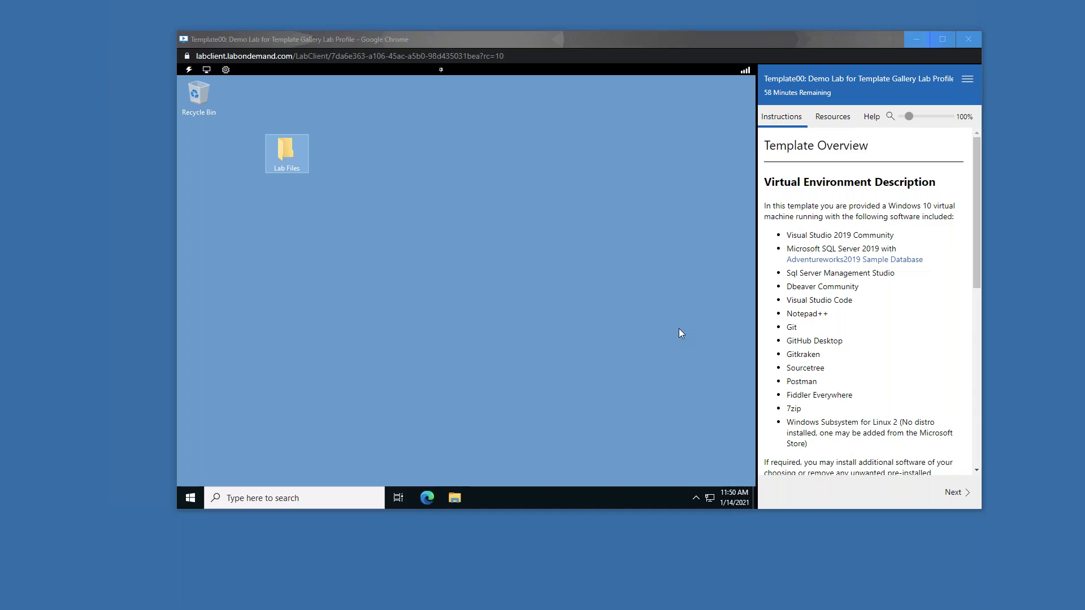
Check the Windows 10 DevTools machine's resources, and open the lab instructions for editing in a window moved aside.
{"action": "left_click", "coordinate": [836, 124]}
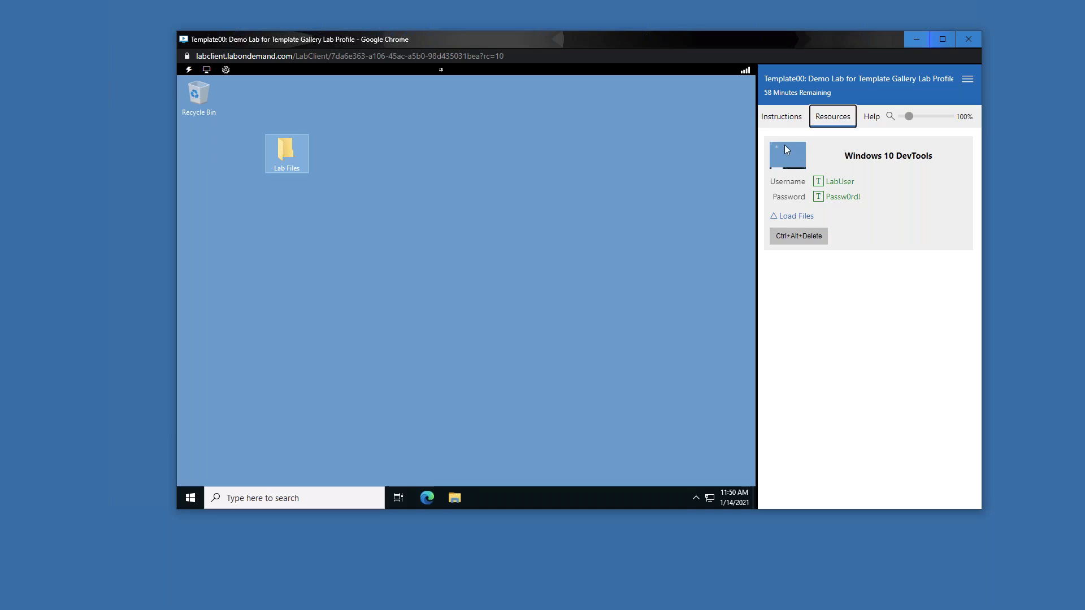
{"action": "left_click", "coordinate": [774, 123]}
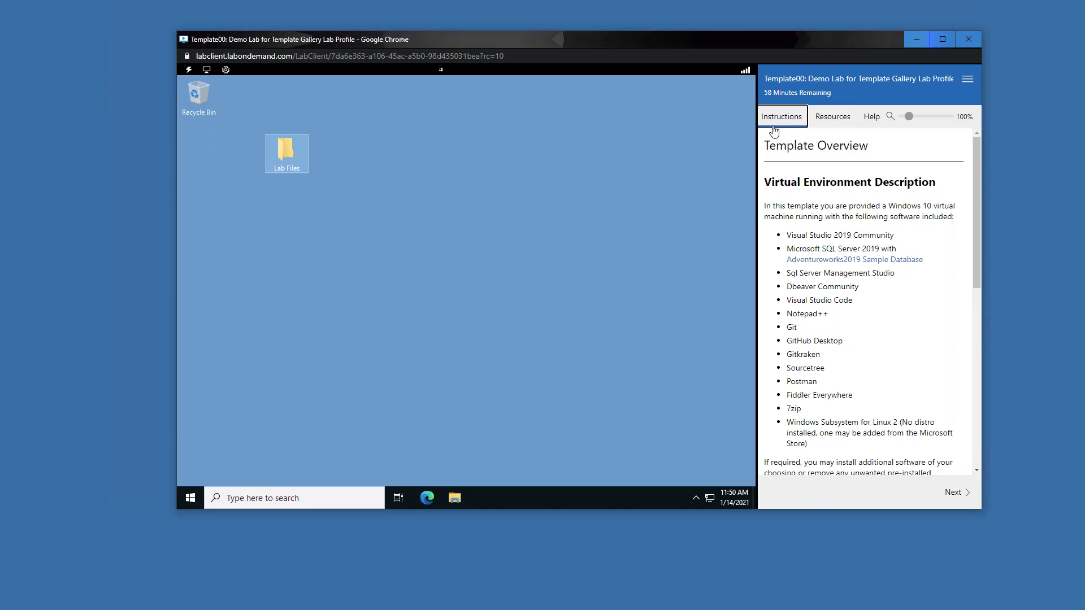
{"action": "left_click", "coordinate": [968, 79]}
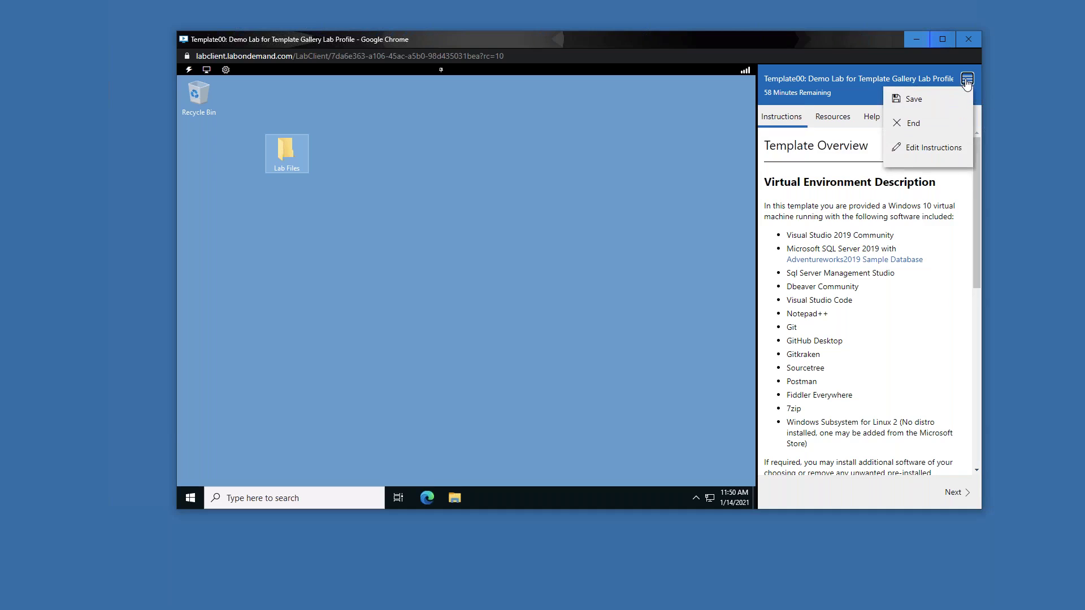
{"action": "left_click", "coordinate": [929, 148]}
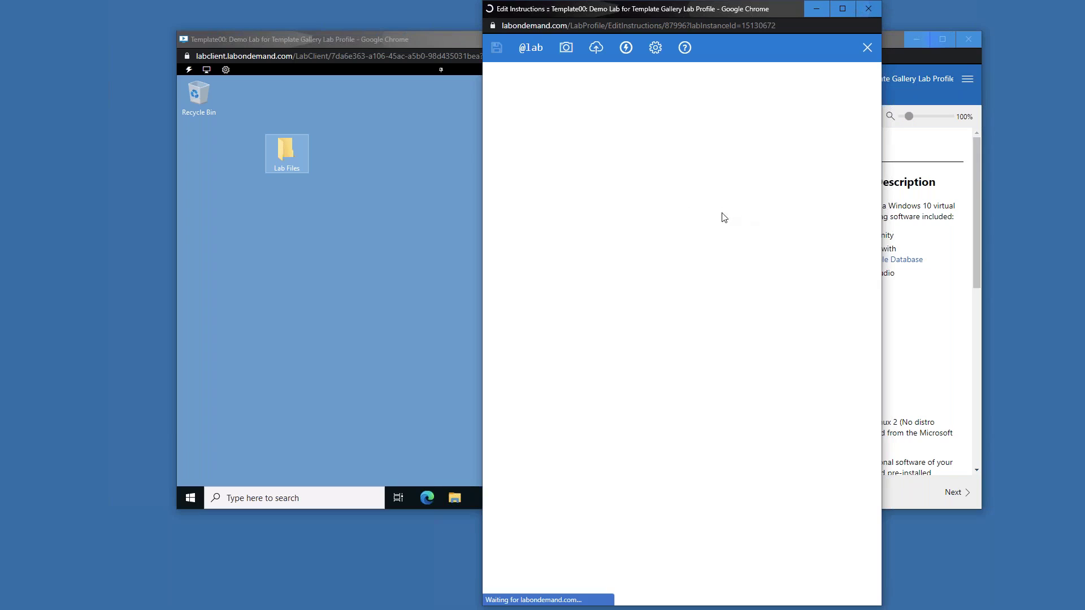
{"action": "left_click_drag", "start_coordinate": [744, 12], "coordinate": [514, 11]}
Page forward through the lab's template instructions and return to the Template Overview page.
{"action": "left_click", "coordinate": [968, 497]}
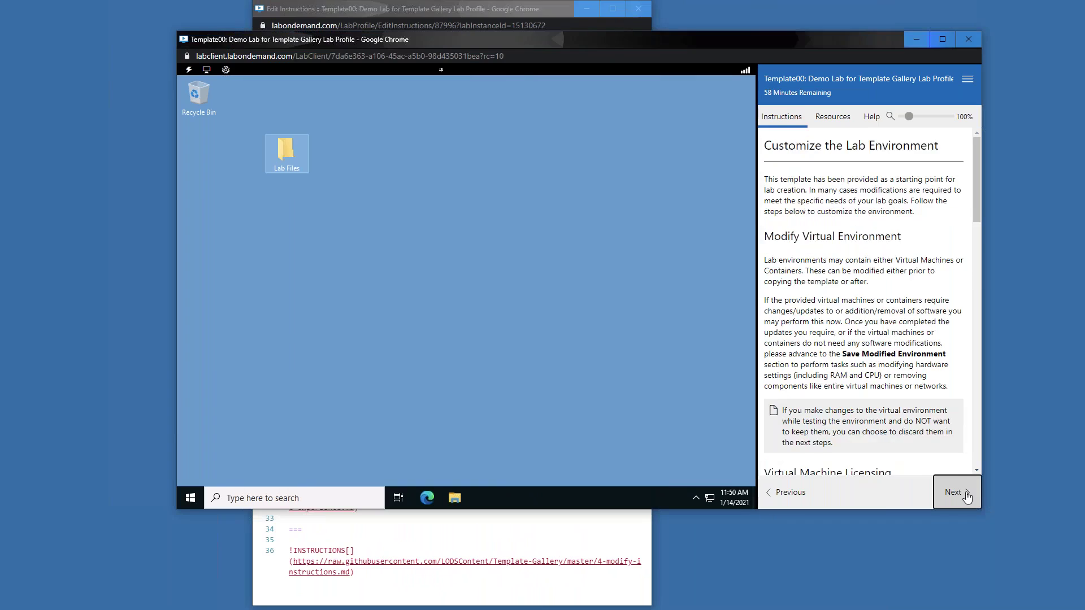
{"action": "left_click", "coordinate": [967, 497]}
{"action": "left_click", "coordinate": [812, 494]}
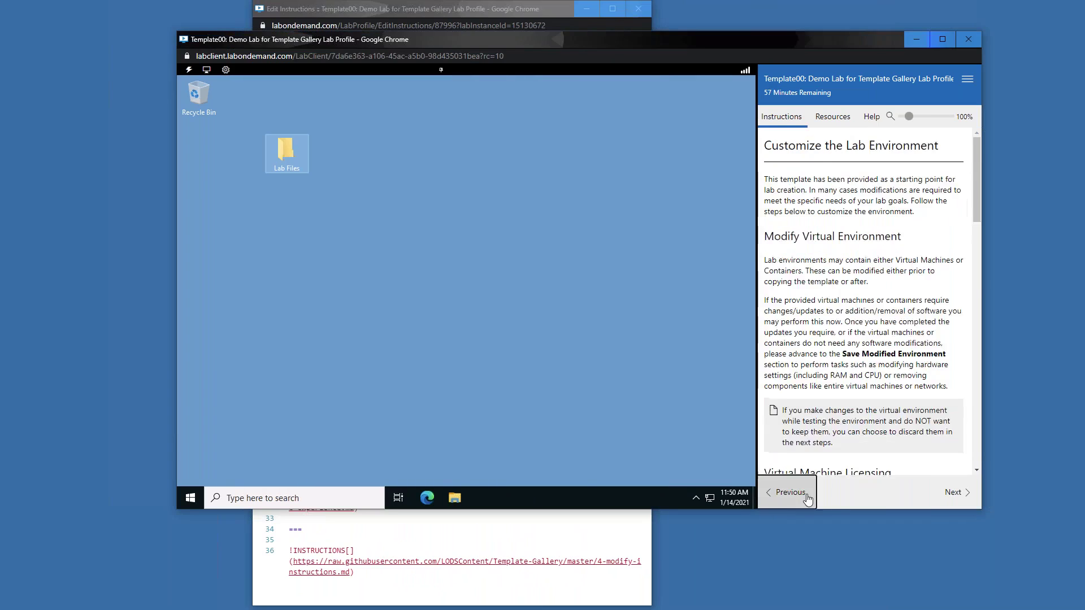
{"action": "left_click", "coordinate": [811, 493]}
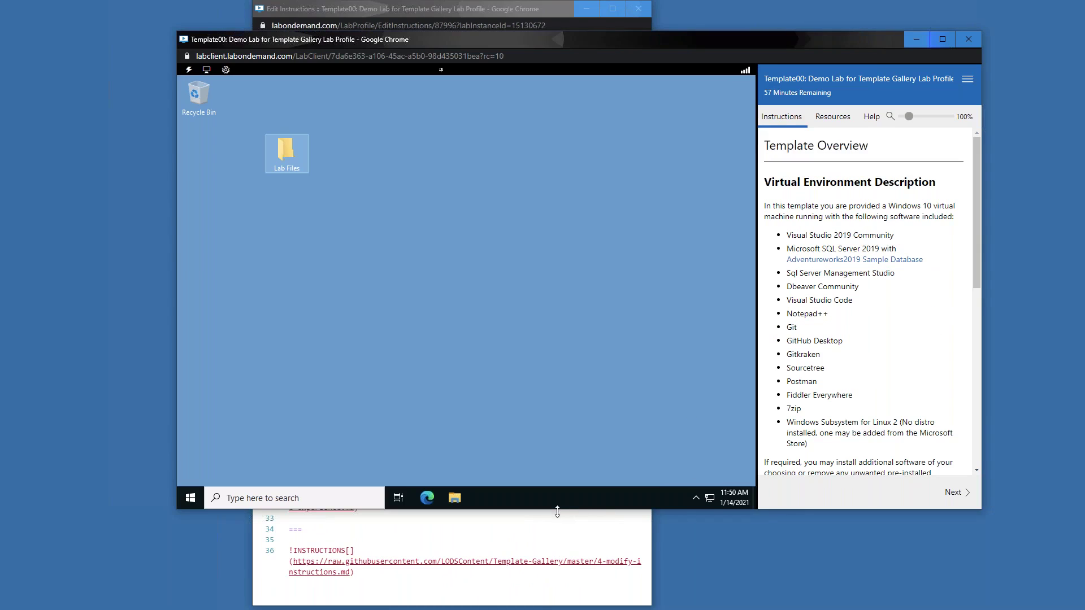
Replace all of the template instructions in the editor with the text "Welcome to your lab!".
{"action": "left_click", "coordinate": [559, 530]}
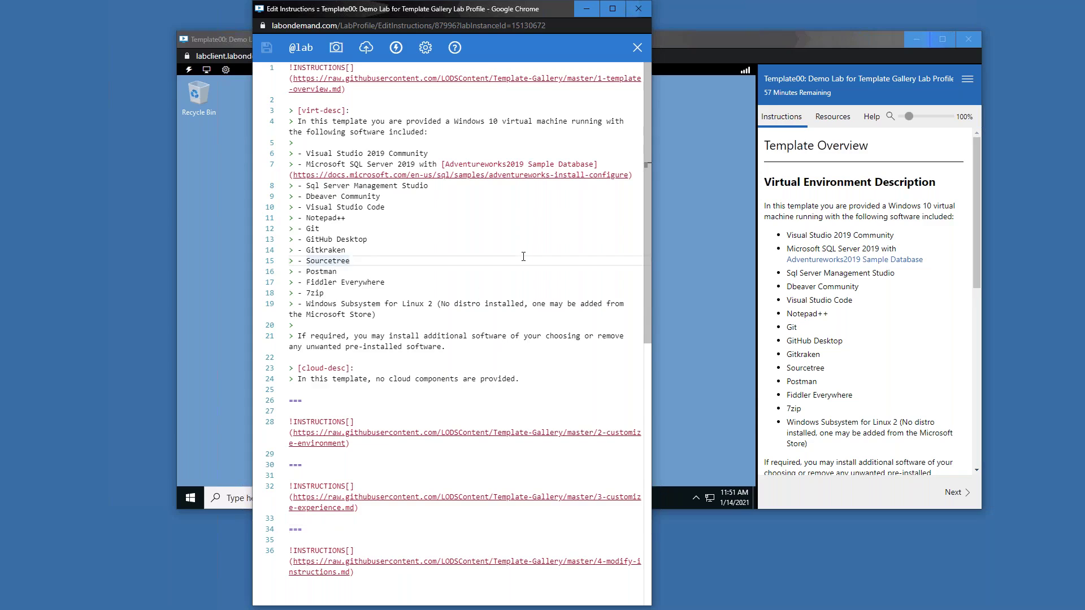
{"action": "key", "text": "ctrl+a"}
{"action": "key", "text": "BackSpace"}
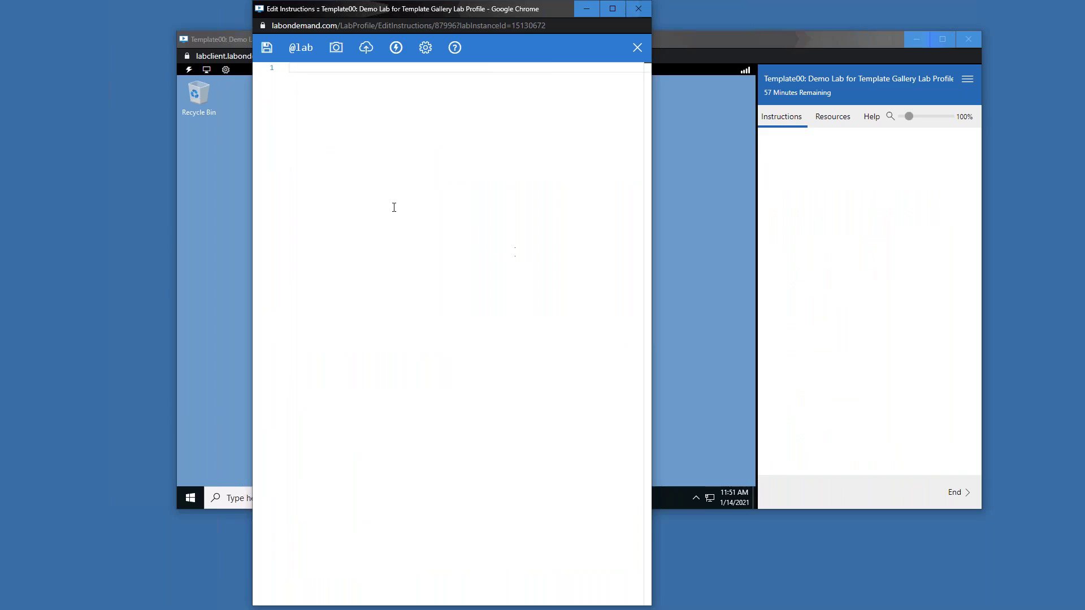
{"action": "type", "text": "Welcome to your lab!"}
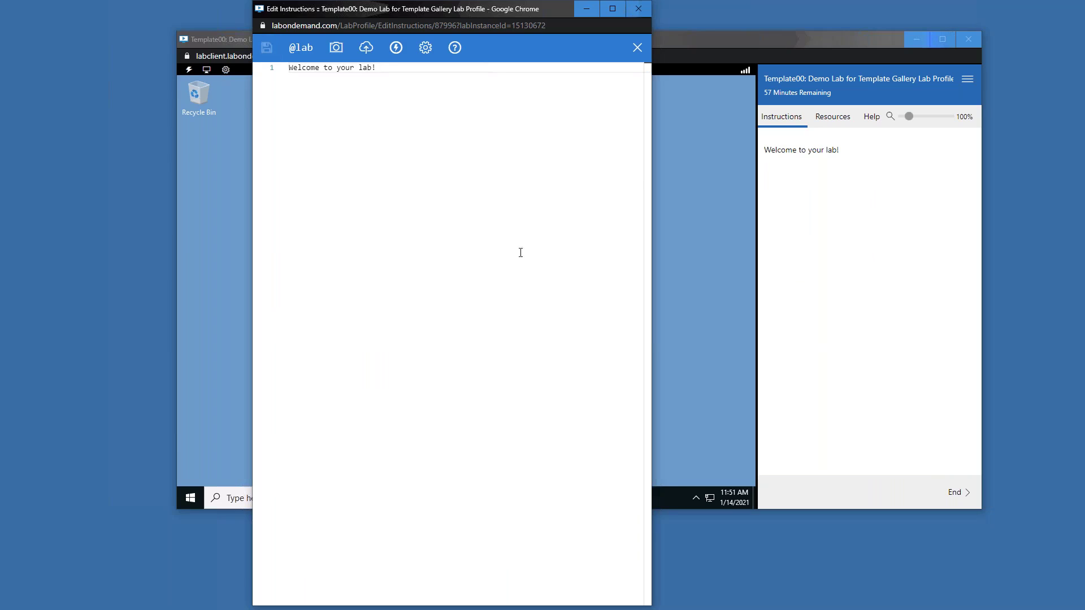
Make the welcome line a top-level Markdown heading after trying and removing a bullet, and close the instructions editor.
{"action": "left_click", "coordinate": [284, 71]}
{"action": "type", "text": "*"}
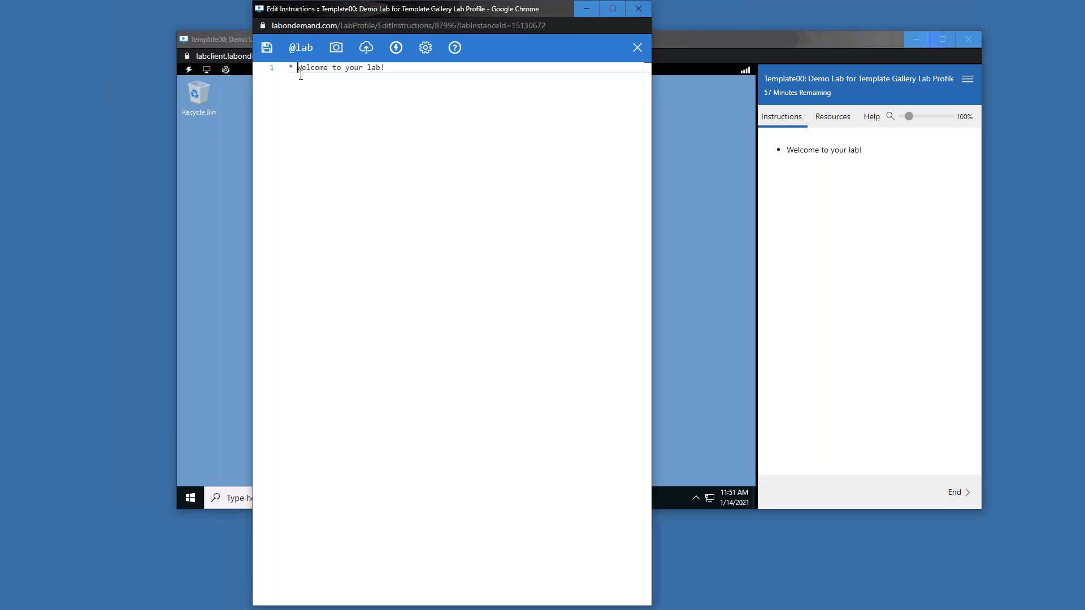
{"action": "key", "text": "BackSpace"}
{"action": "key", "text": "BackSpace"}
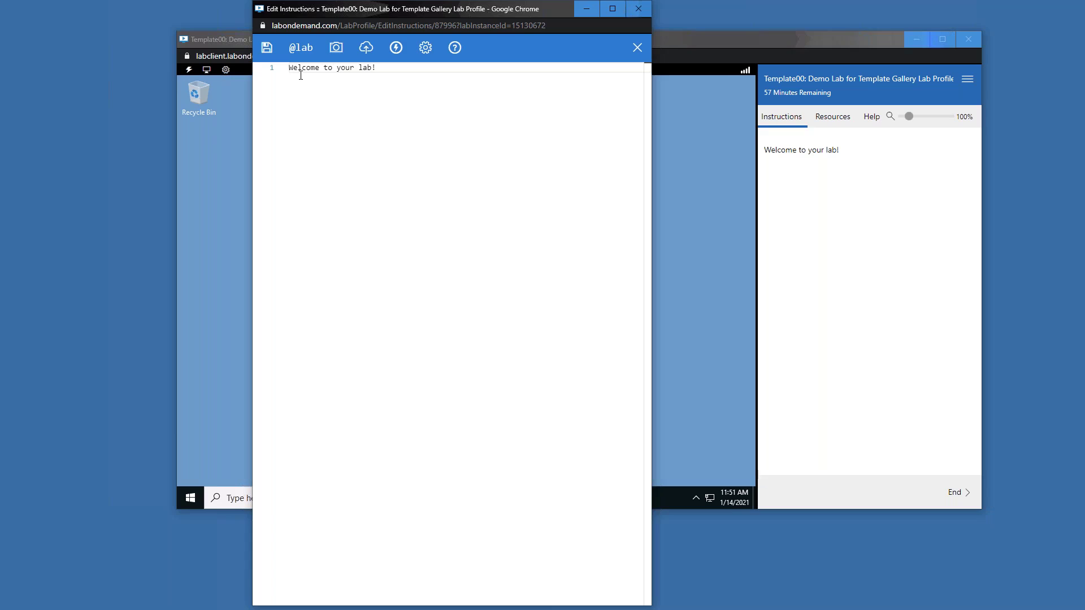
{"action": "type", "text": "#"}
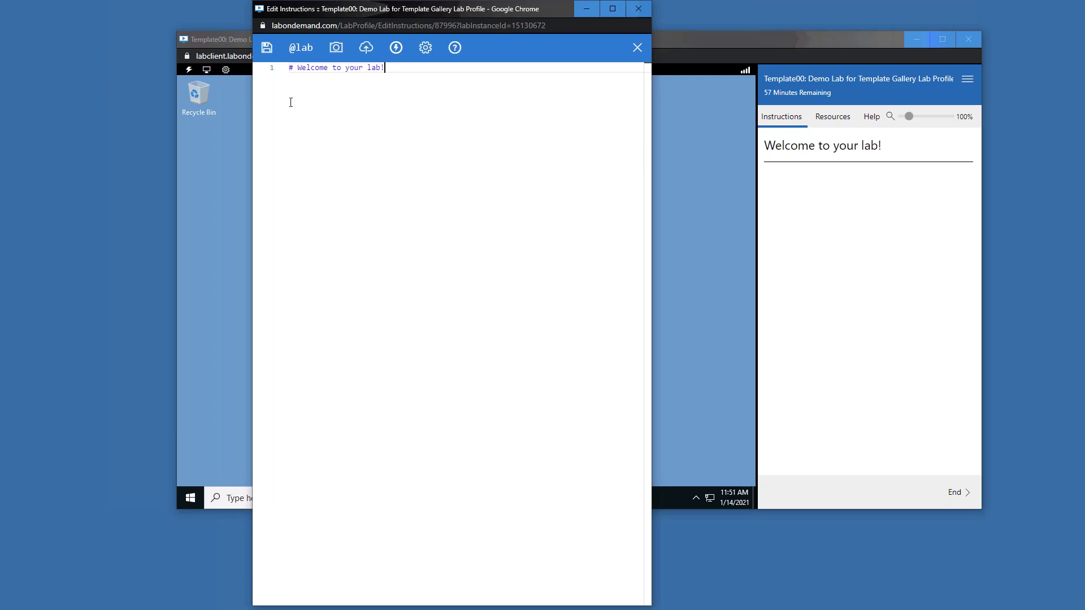
{"action": "left_click", "coordinate": [637, 47]}
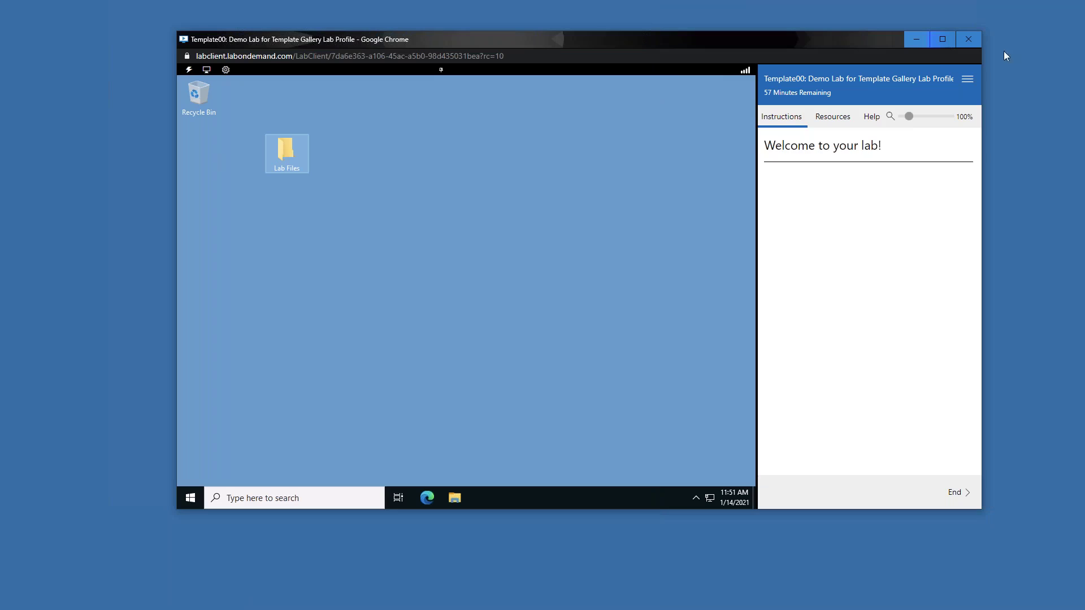
Save the lab by committing the changes to this lab profile, adding the note "updated desktop with folder and file" and copying it.
{"action": "left_click", "coordinate": [968, 82]}
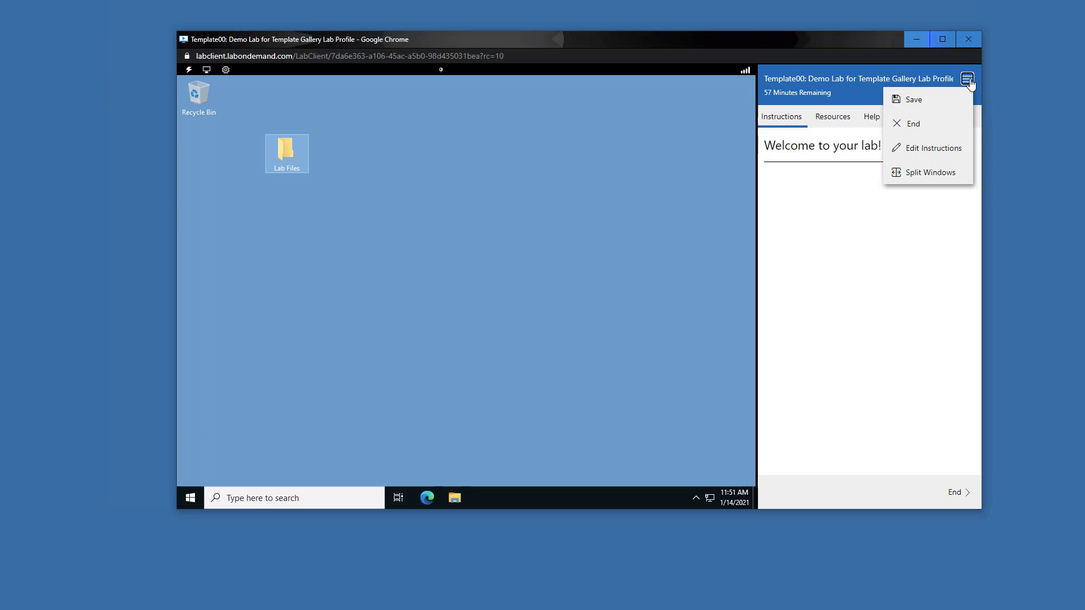
{"action": "left_click", "coordinate": [923, 103]}
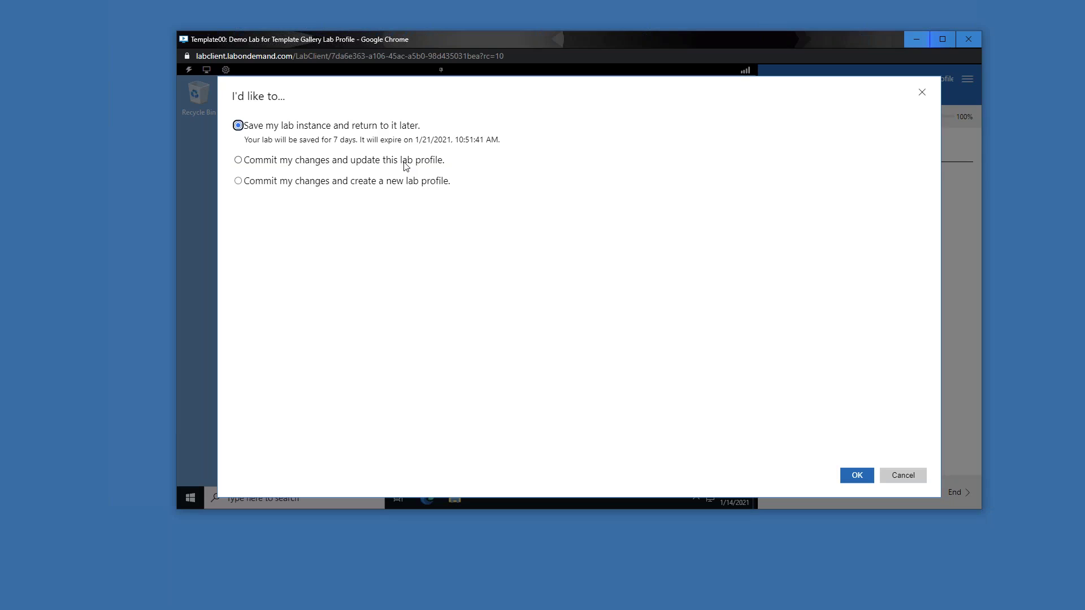
{"action": "left_click", "coordinate": [402, 162]}
{"action": "left_click", "coordinate": [850, 478]}
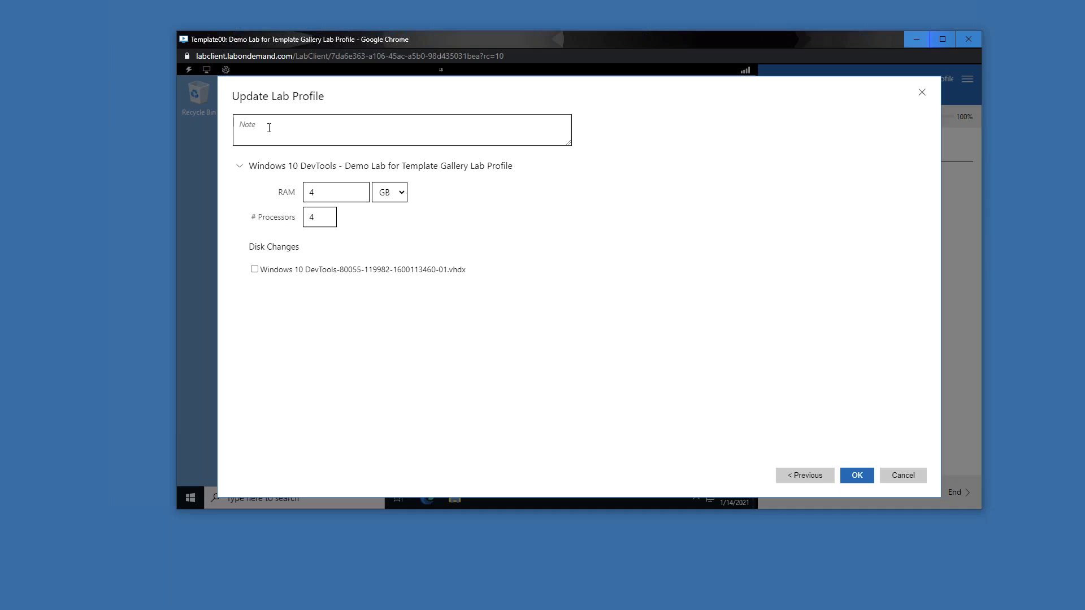
{"action": "left_click", "coordinate": [268, 127]}
{"action": "type", "text": "upd"}
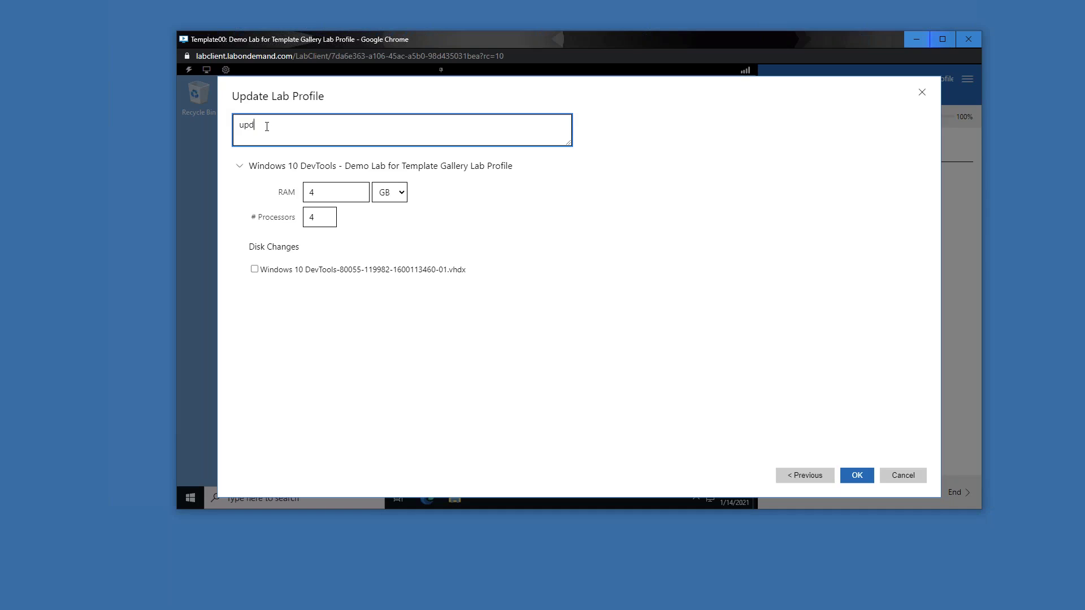
{"action": "type", "text": "ated l"}
{"action": "type", "text": "desktop with f"}
{"action": "type", "text": "older and file"}
{"action": "key", "text": "ctrl+a"}
{"action": "key", "text": "ctrl+c"}
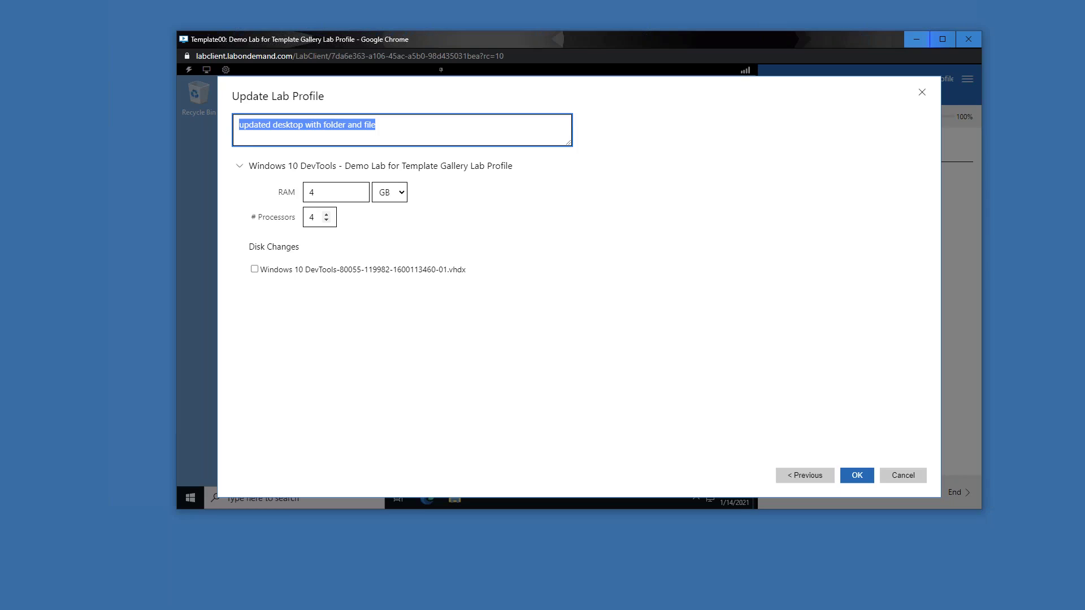
Include the Windows 10 DevTools disk changes with the same note, choose BrianB Associates as storage location, and commit the update.
{"action": "left_click", "coordinate": [255, 269]}
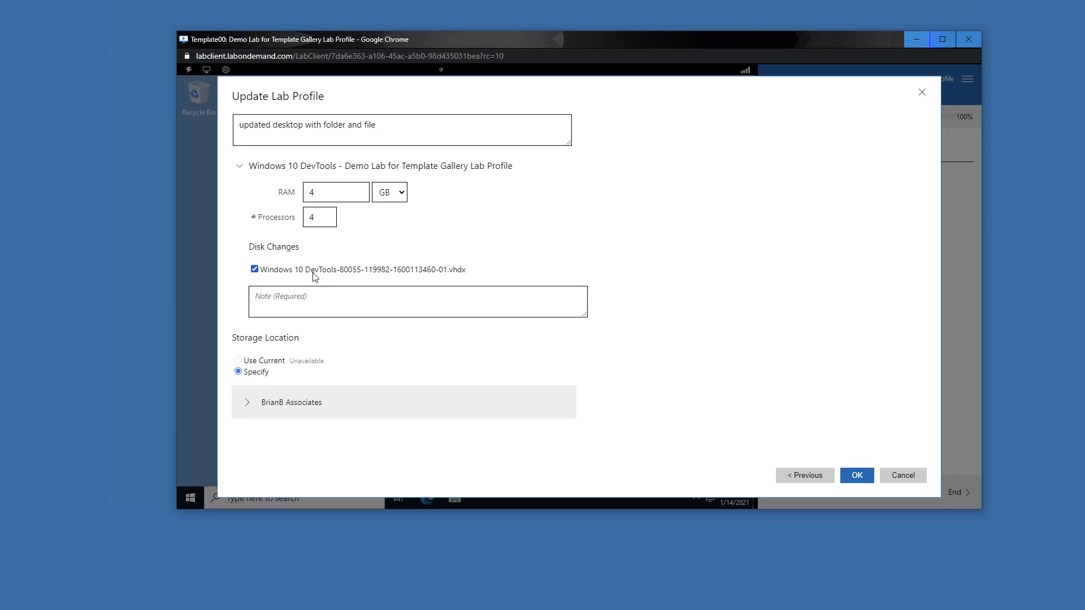
{"action": "left_click", "coordinate": [342, 299]}
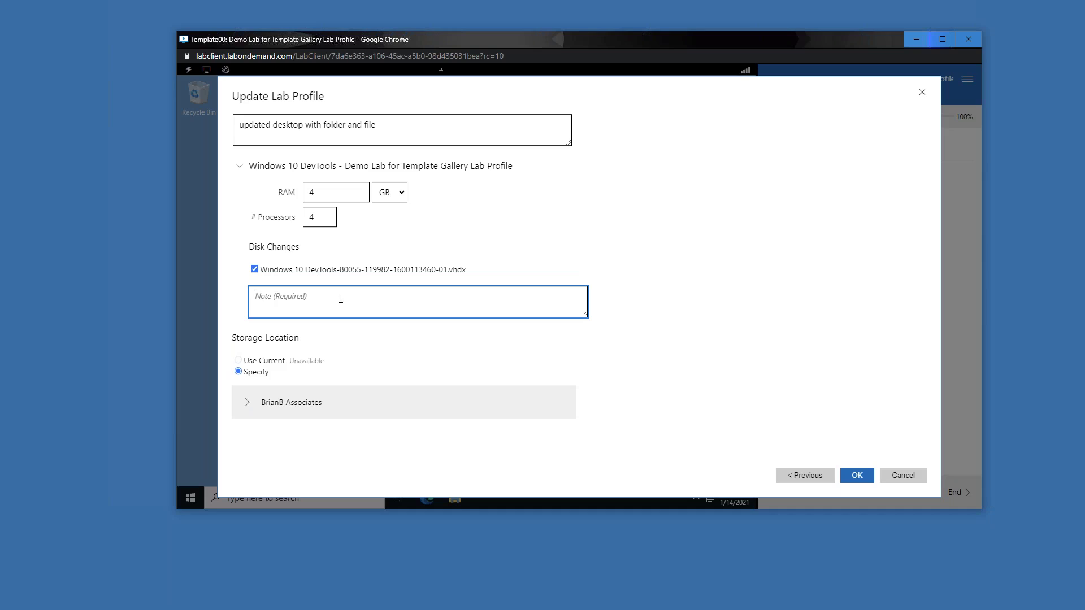
{"action": "key", "text": "ctrl+v"}
{"action": "left_click", "coordinate": [285, 403]}
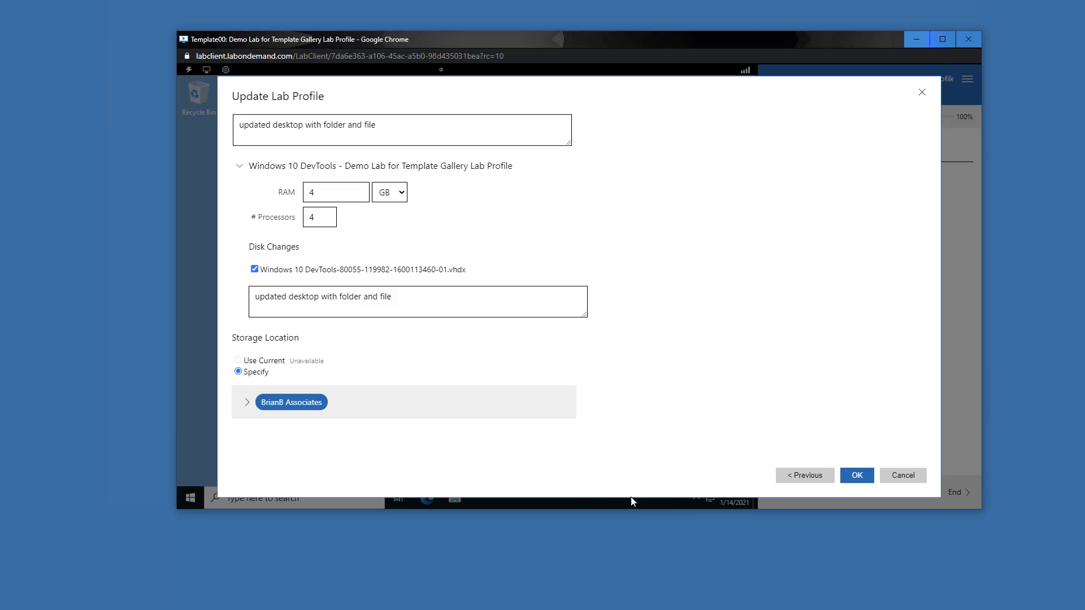
{"action": "left_click", "coordinate": [857, 476]}
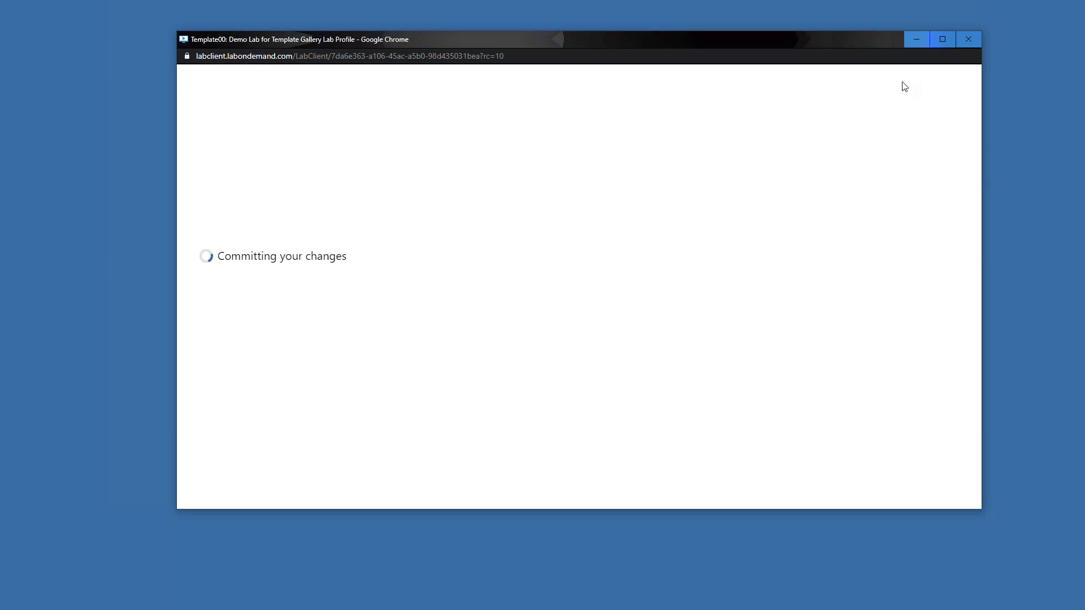
Minimize the lab window and open the Demo Lab Profile for Webinar through the Lab Author Lab Series page.
{"action": "left_click", "coordinate": [917, 43]}
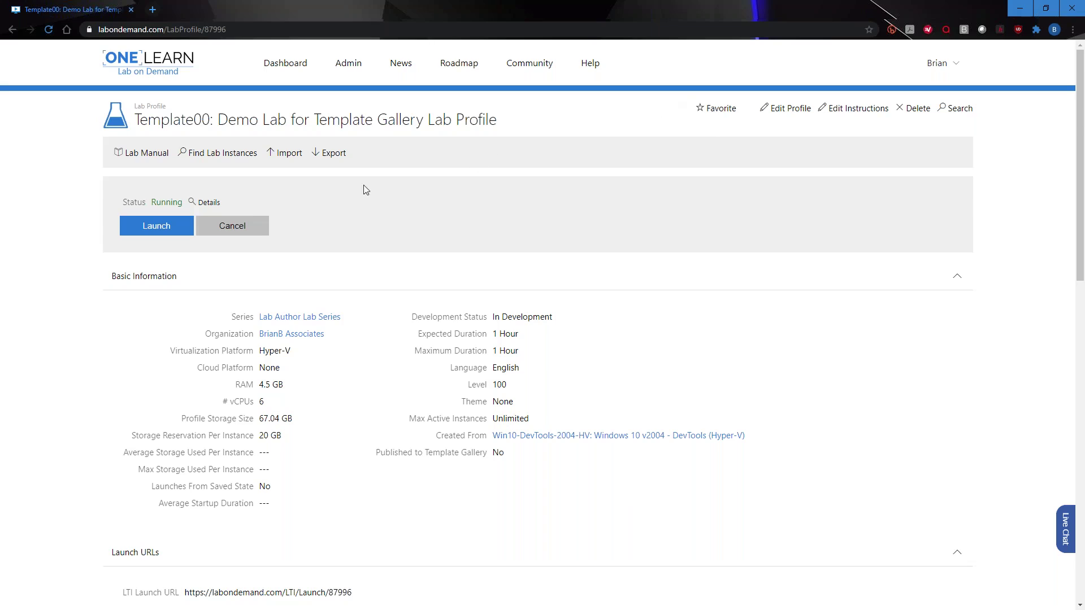
{"action": "left_click", "coordinate": [306, 318]}
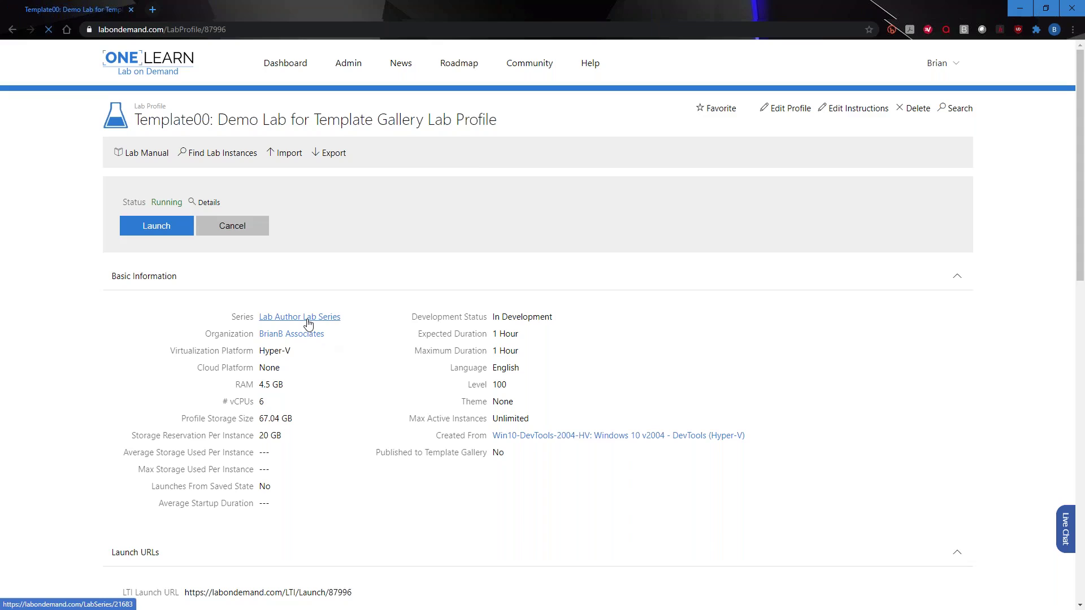
{"action": "scroll", "coordinate": [206, 468], "scroll_direction": "down", "scroll_amount": 3}
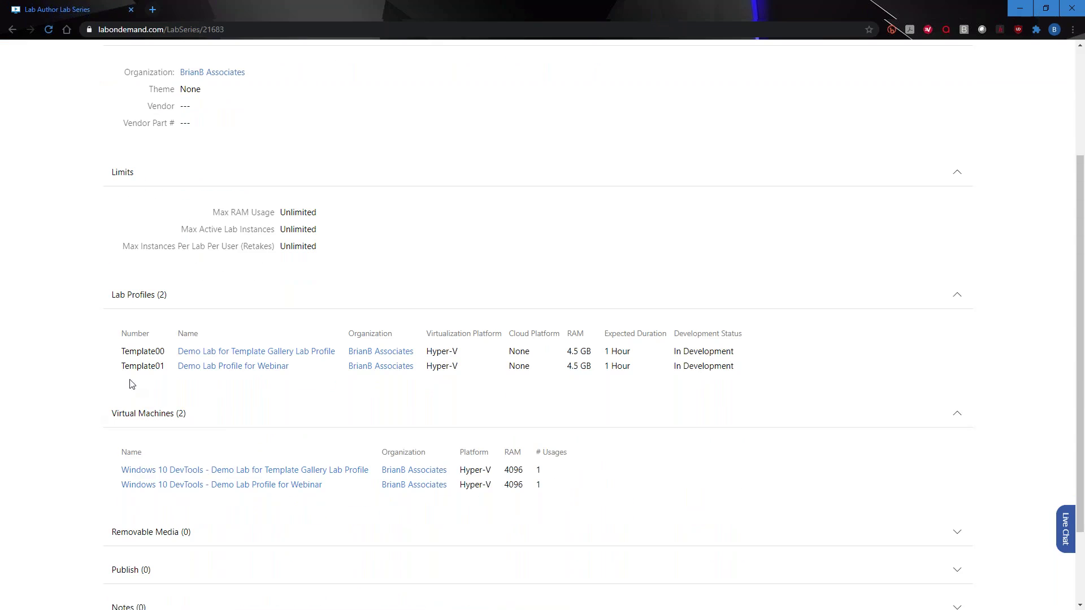
{"action": "left_click", "coordinate": [243, 368]}
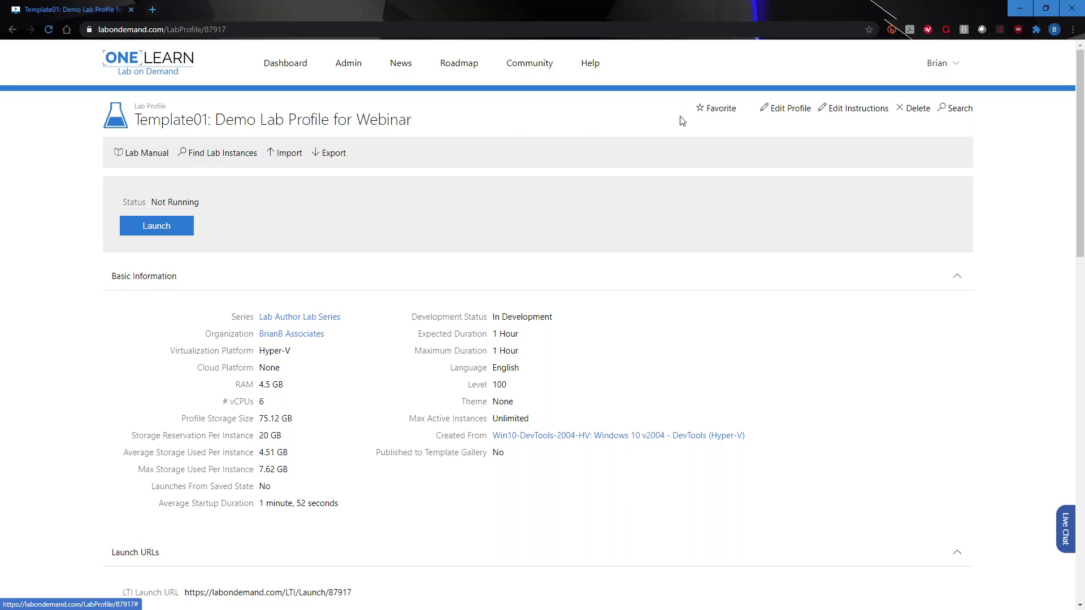
Mark the webinar lab profile as a favorite, view it on the dashboard, and remove it from the favorites.
{"action": "left_click", "coordinate": [711, 113]}
{"action": "left_click", "coordinate": [296, 65]}
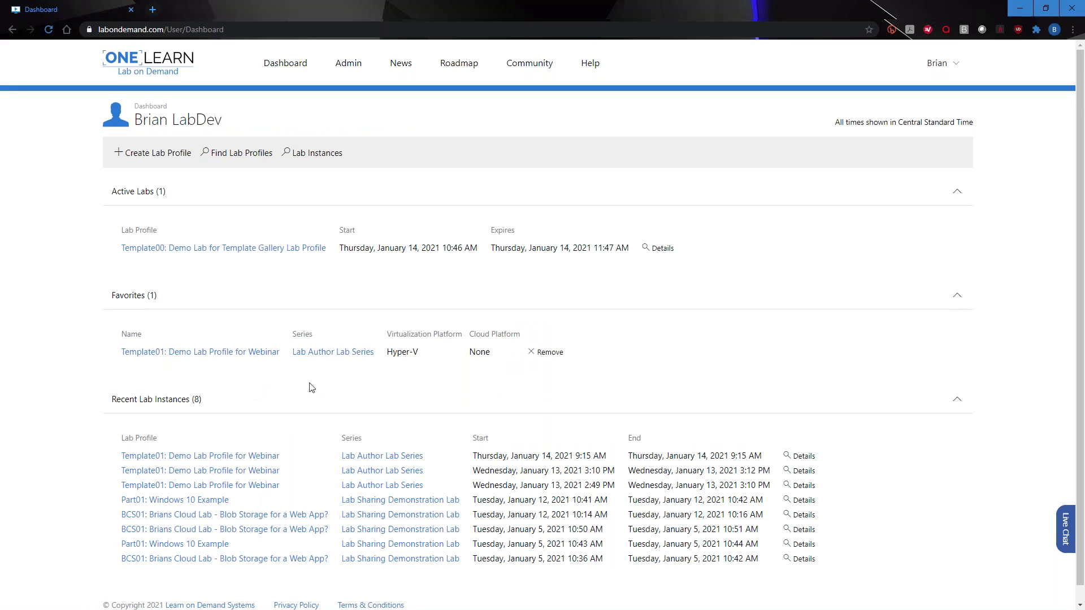
{"action": "left_click", "coordinate": [548, 356]}
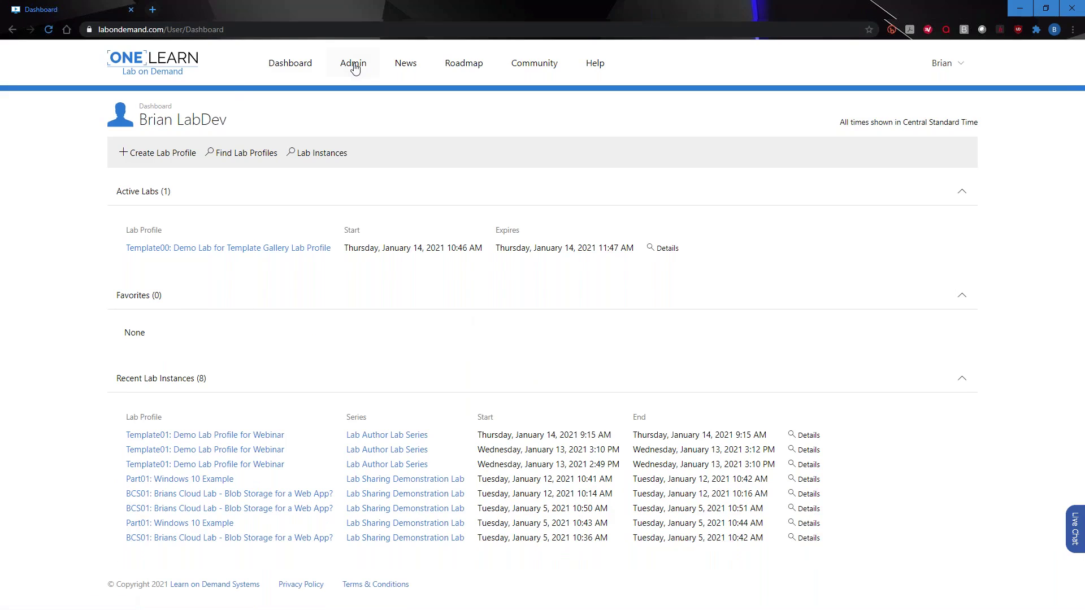
{"action": "key", "text": "alt+Left"}
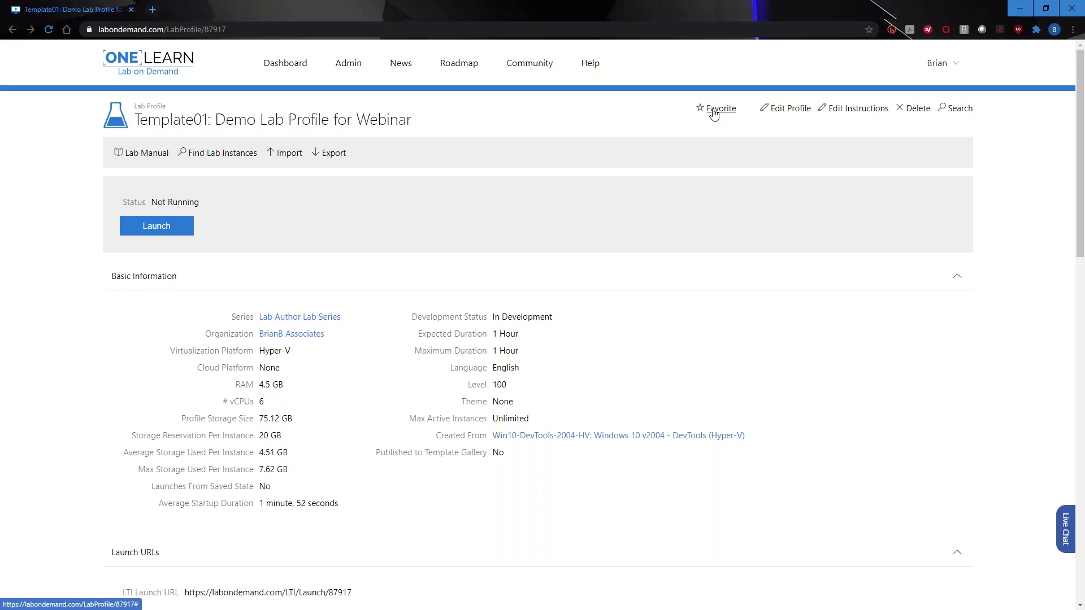
Edit the Demo Lab Profile for Webinar and enable Publish to Organization Template Gallery in its advanced settings.
{"action": "left_click", "coordinate": [785, 114]}
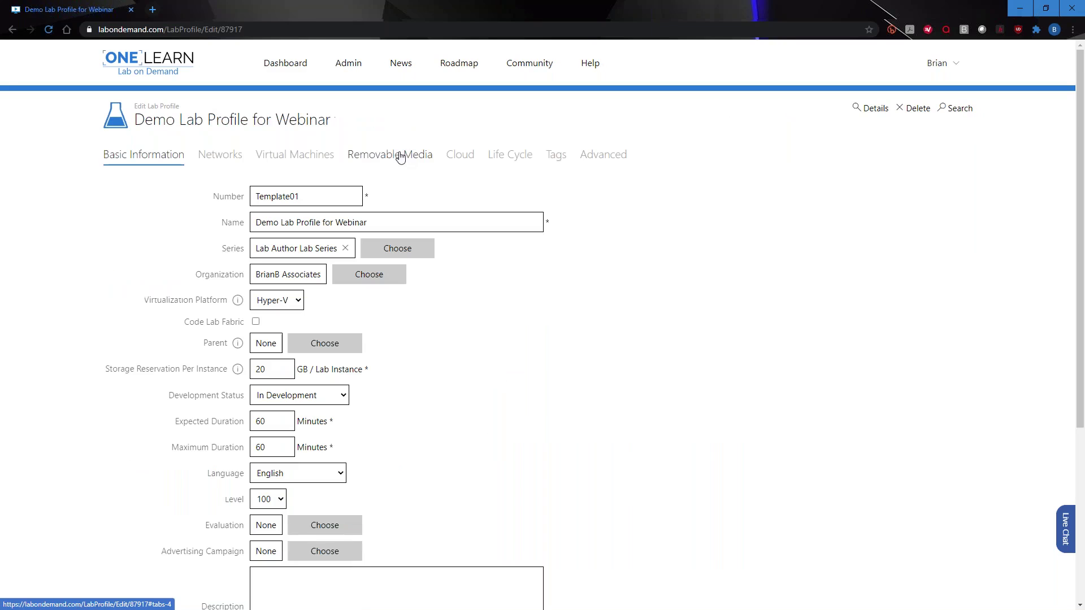
{"action": "left_click", "coordinate": [617, 162]}
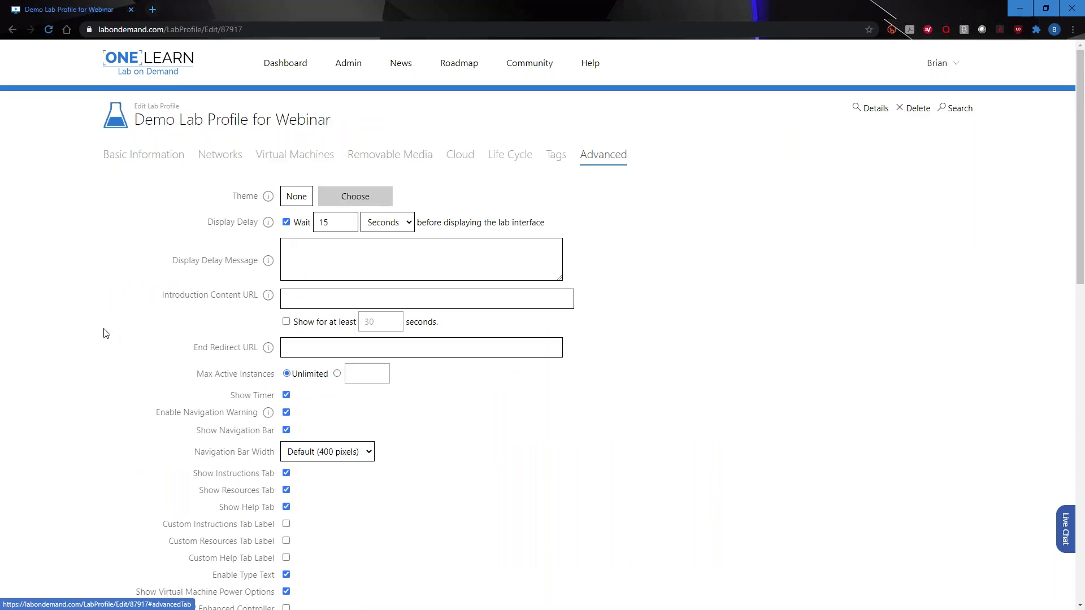
{"action": "scroll", "coordinate": [254, 462], "scroll_direction": "down", "scroll_amount": 2}
{"action": "scroll", "coordinate": [119, 551], "scroll_direction": "down", "scroll_amount": 1}
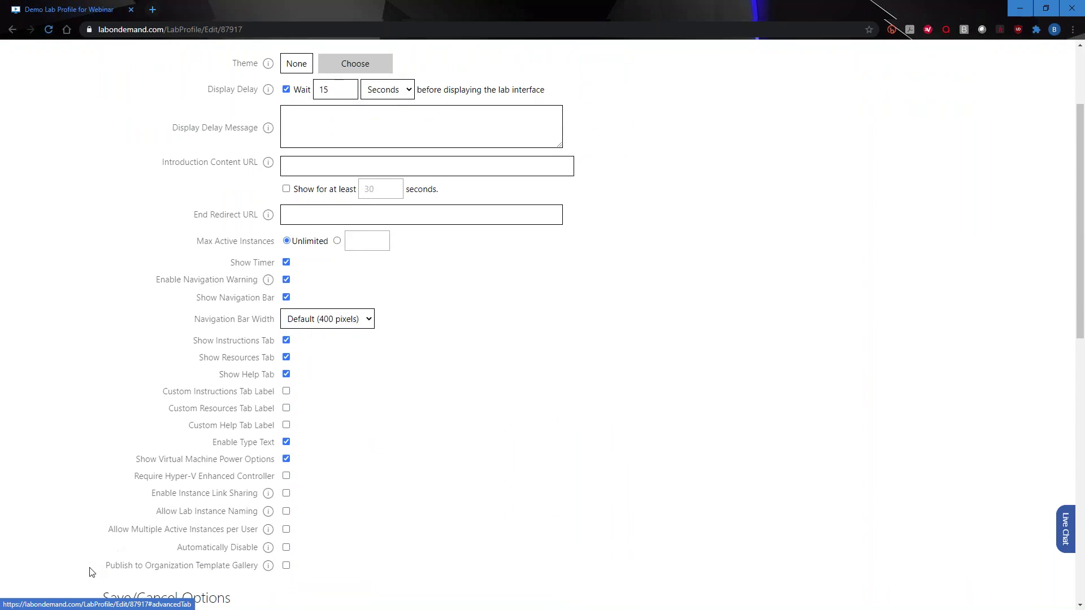
{"action": "left_click_drag", "start_coordinate": [85, 572], "coordinate": [125, 576]}
{"action": "left_click", "coordinate": [228, 577]}
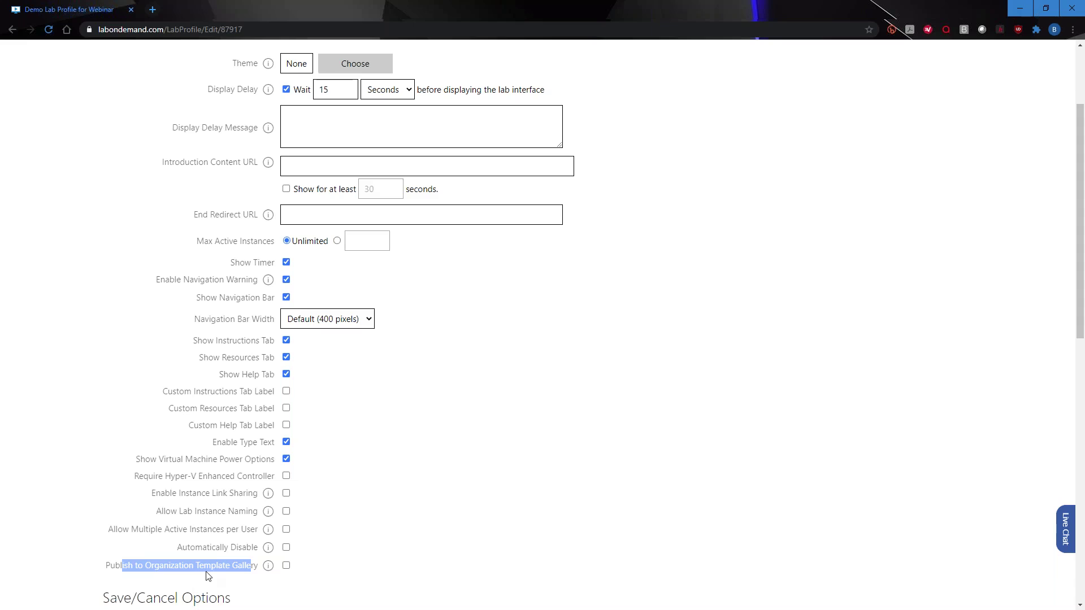
{"action": "left_click", "coordinate": [388, 536]}
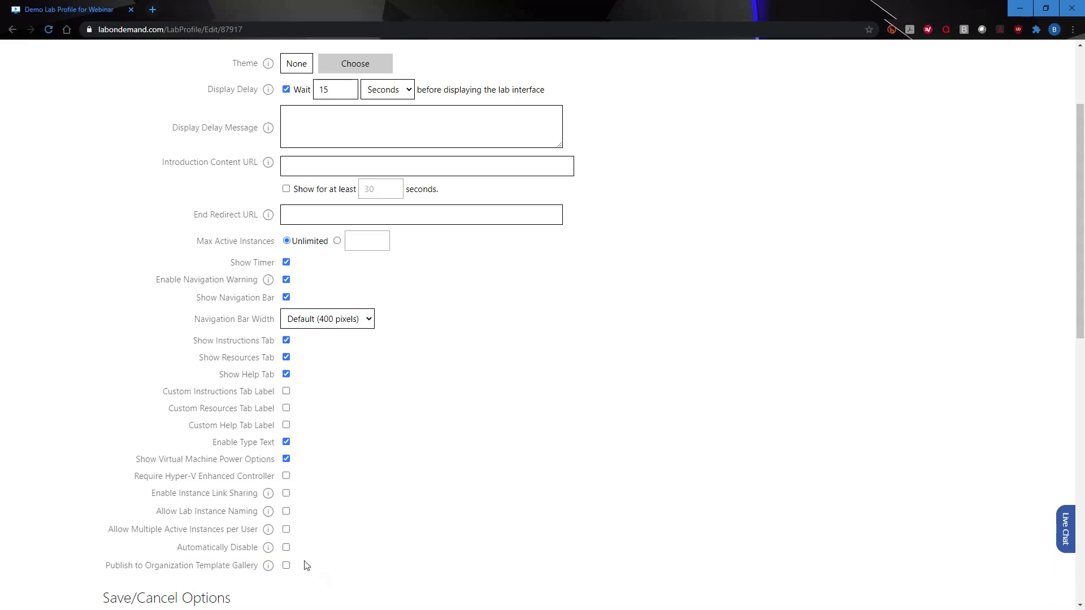
{"action": "left_click", "coordinate": [286, 566]}
Save the edited webinar lab profile without adding a note.
{"action": "scroll", "coordinate": [316, 452], "scroll_direction": "up", "scroll_amount": 1}
{"action": "scroll", "coordinate": [294, 409], "scroll_direction": "up", "scroll_amount": 2}
{"action": "scroll", "coordinate": [215, 214], "scroll_direction": "down", "scroll_amount": 12}
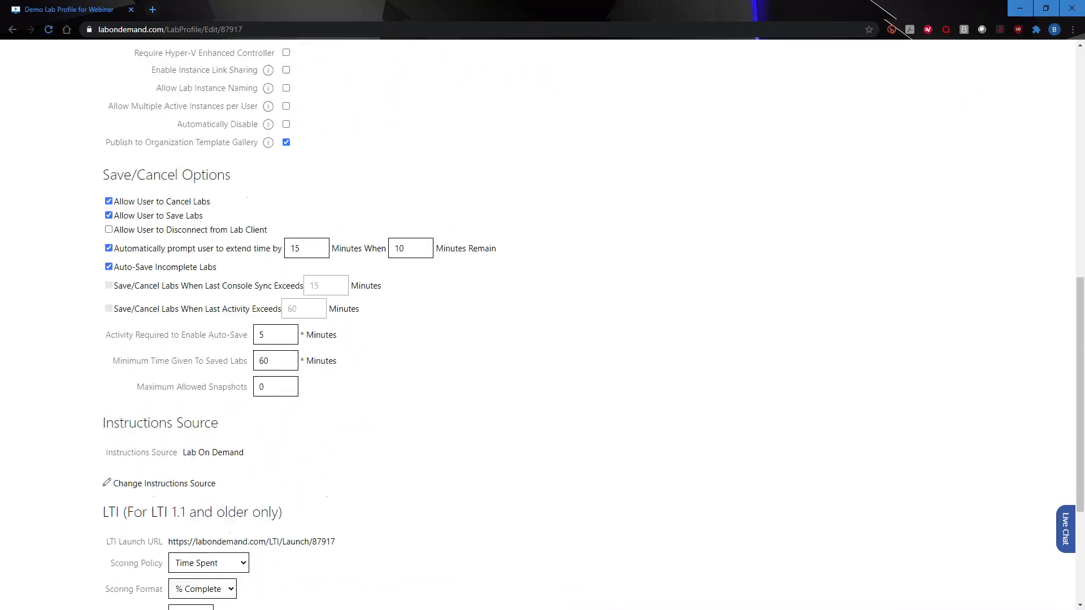
{"action": "left_click", "coordinate": [133, 535]}
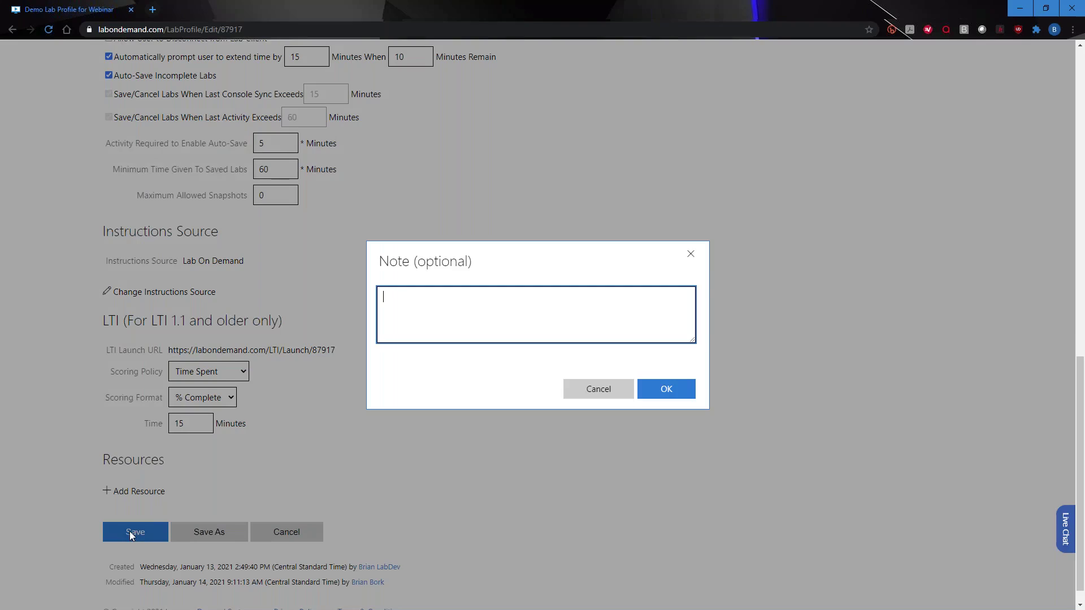
{"action": "left_click", "coordinate": [686, 387]}
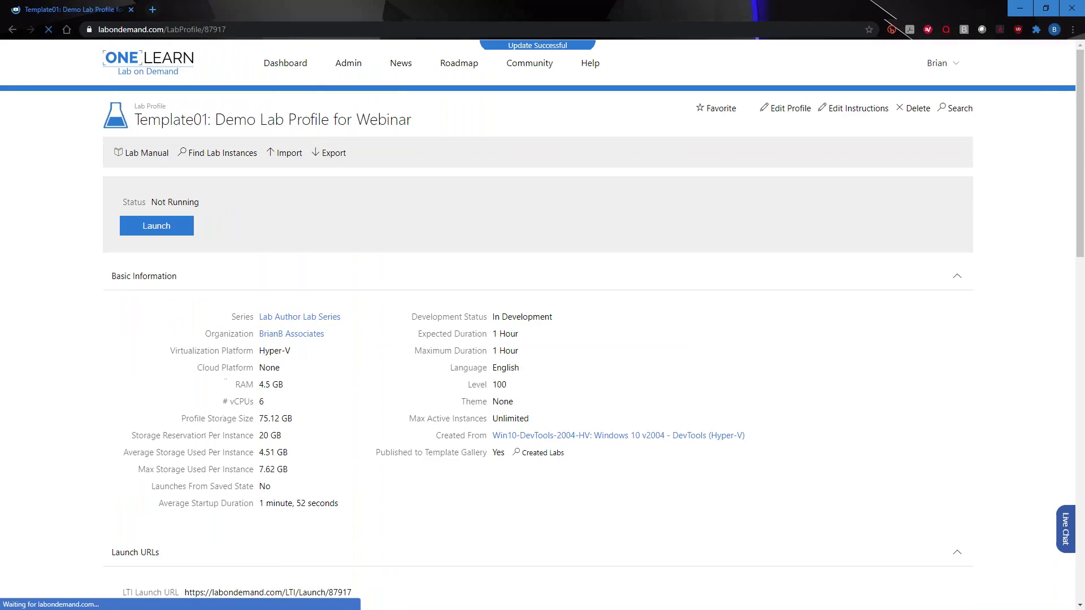
Open the dashboard in a new tab and check the template gallery, filtered to My Organizations, for the Demo Lab Profile for Webinar.
{"action": "right_click", "coordinate": [304, 72]}
{"action": "left_click", "coordinate": [339, 79]}
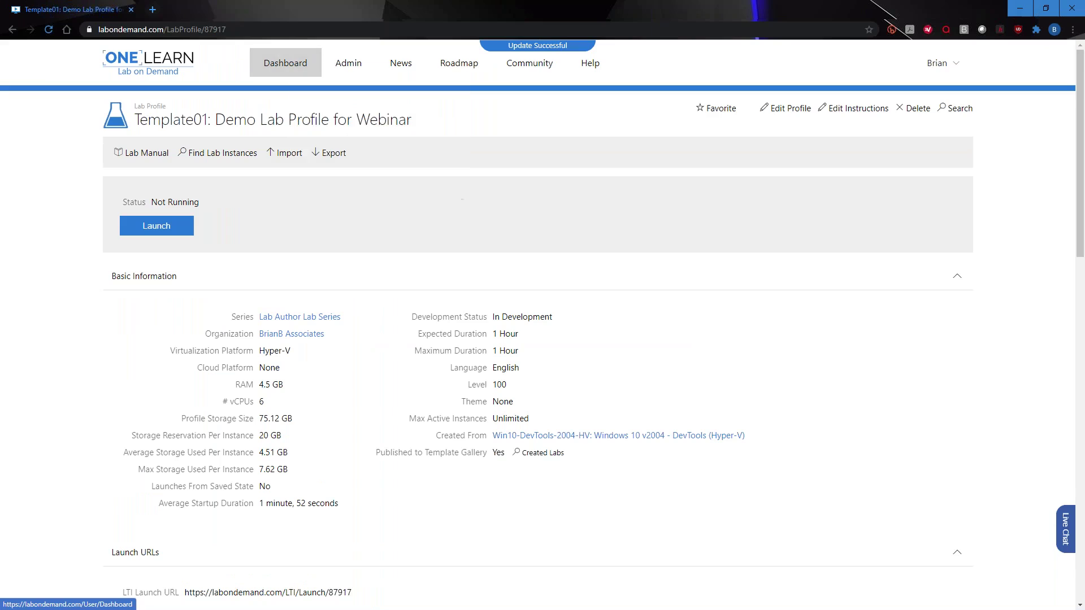
{"action": "left_click", "coordinate": [205, 6]}
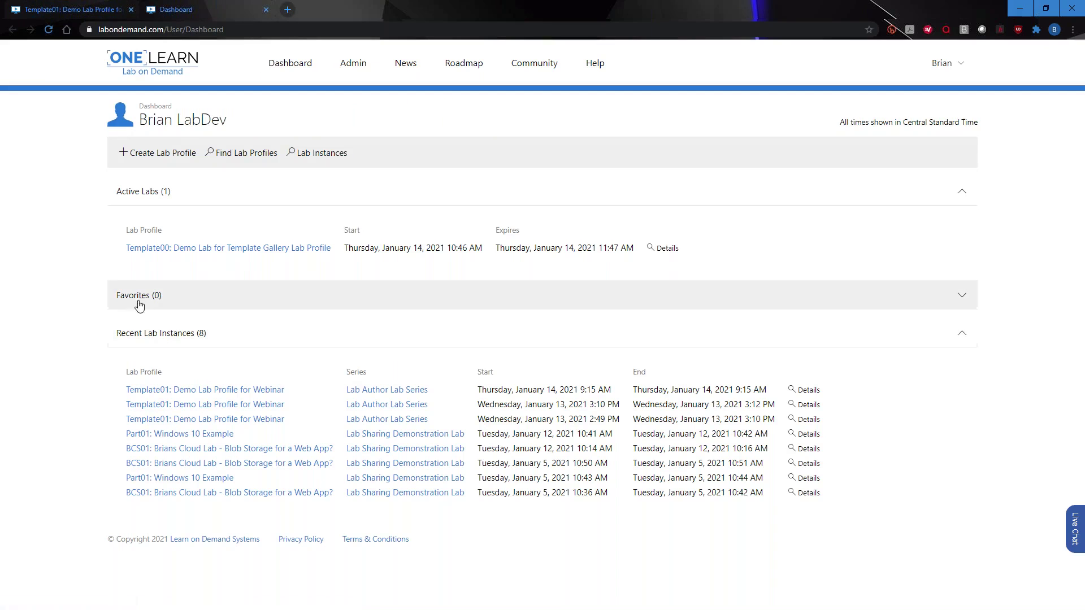
{"action": "left_click", "coordinate": [128, 153]}
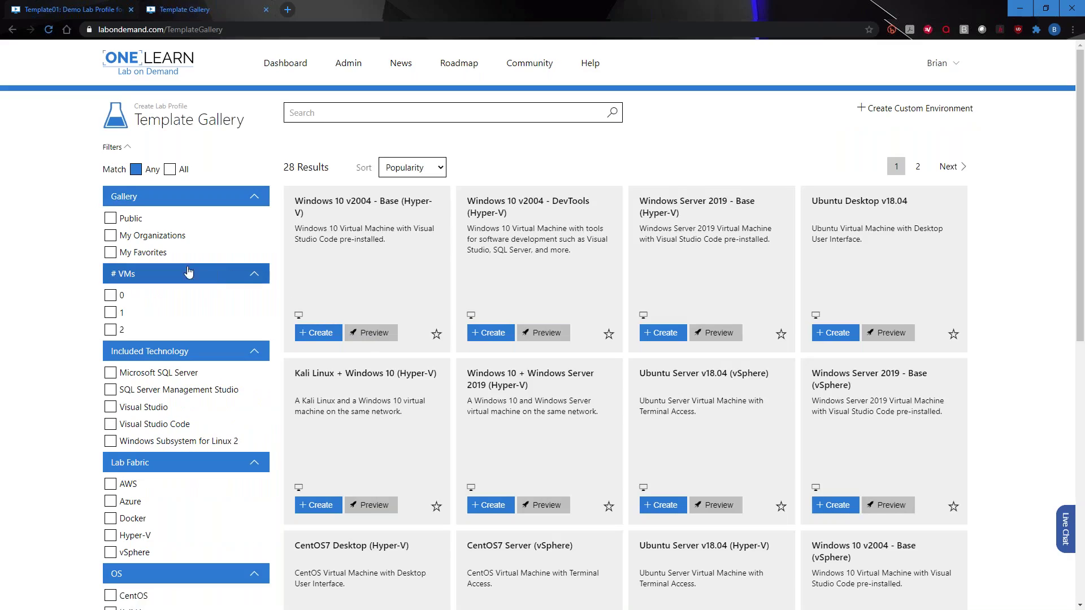
{"action": "left_click", "coordinate": [135, 241]}
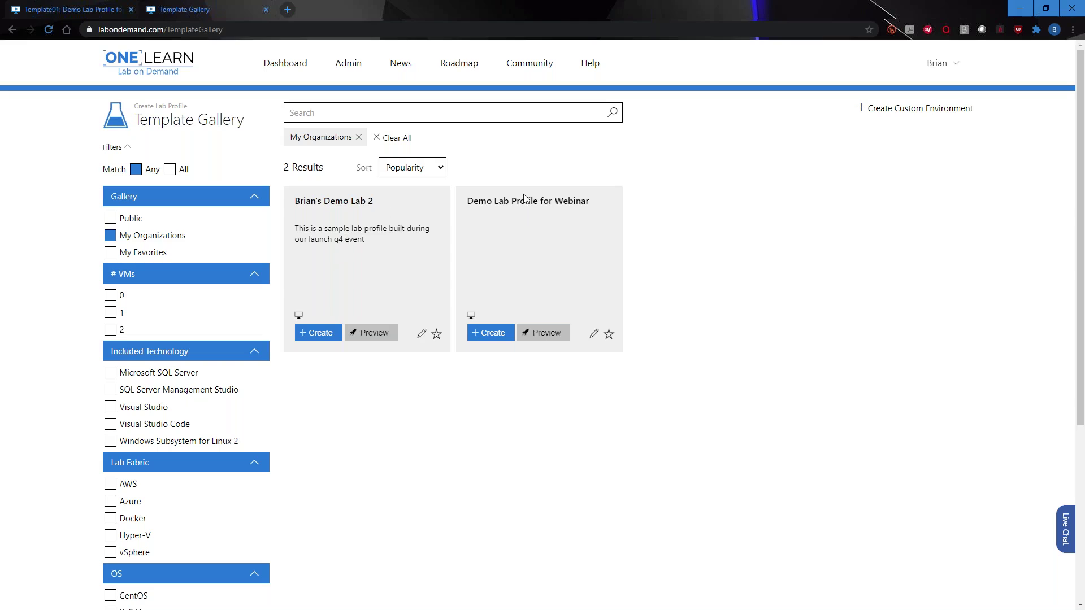
{"action": "left_click_drag", "start_coordinate": [466, 201], "coordinate": [598, 205]}
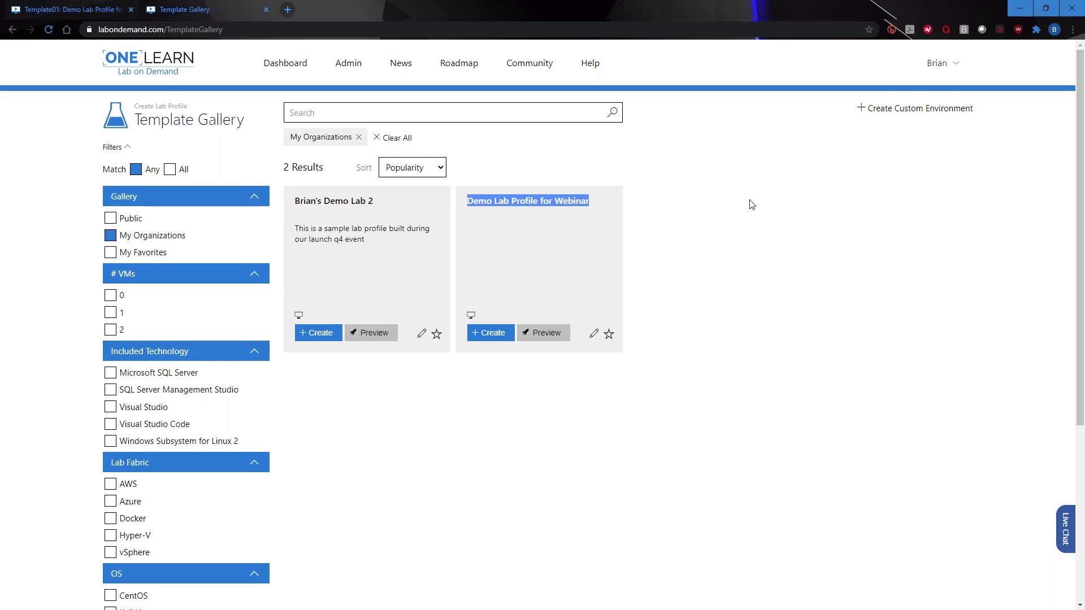
{"action": "left_click", "coordinate": [755, 216]}
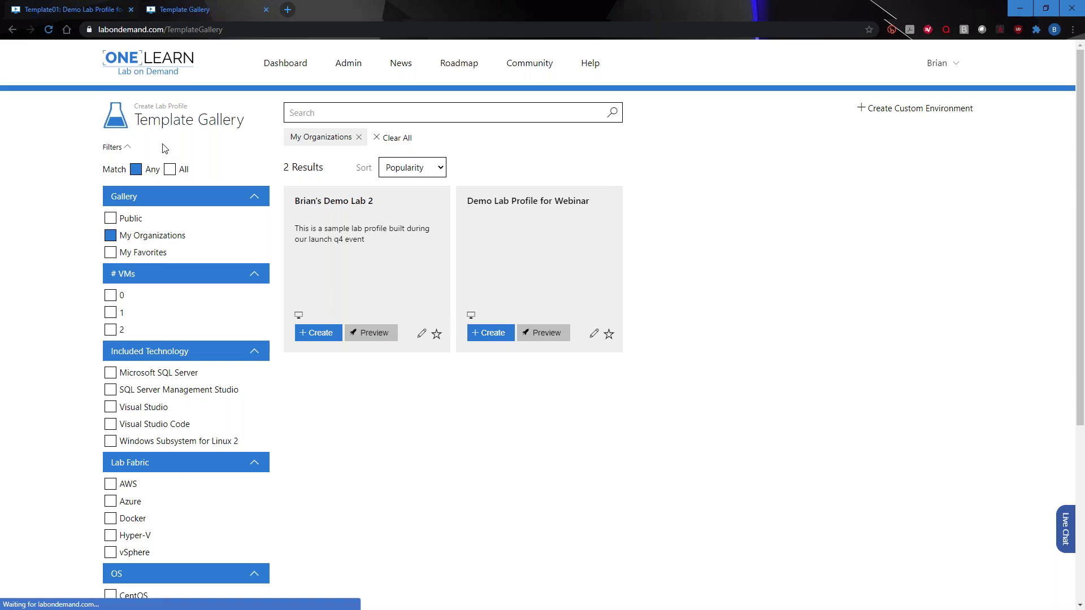
{"action": "key", "text": "alt+Left"}
Launch the Demo Lab Profile for Webinar and check the contents of the Lab Files folder on its desktop.
{"action": "left_click", "coordinate": [66, 7]}
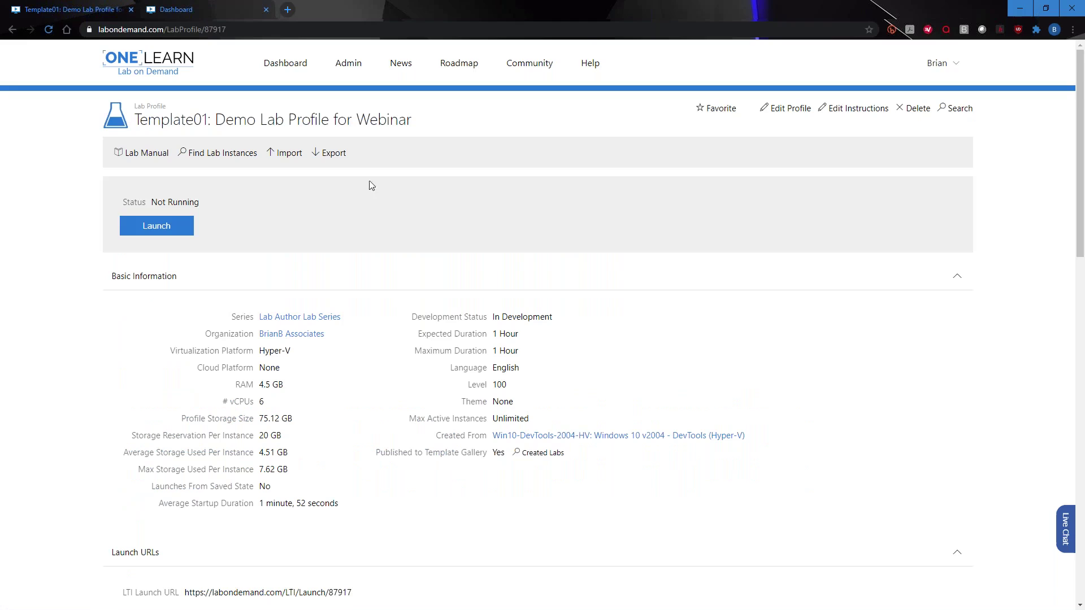
{"action": "left_click", "coordinate": [181, 231]}
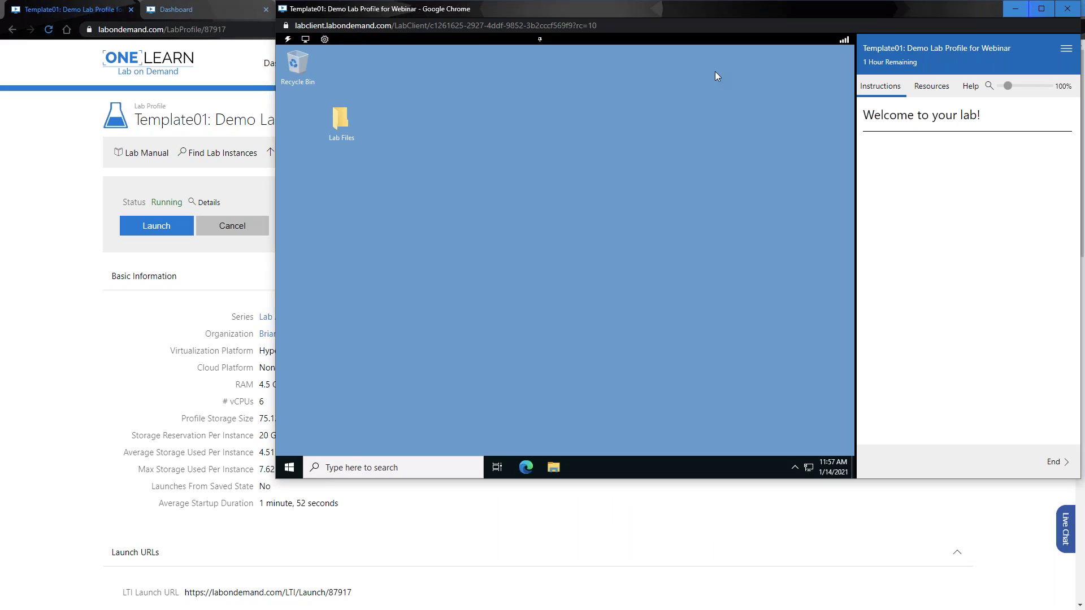
{"action": "double_click", "coordinate": [341, 118]}
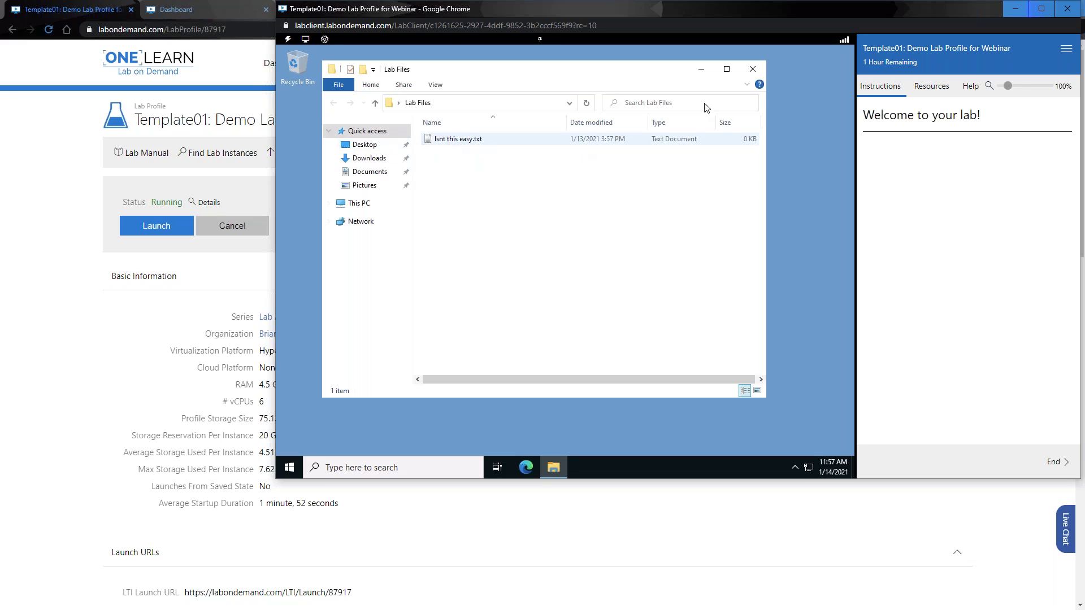
{"action": "left_click", "coordinate": [754, 70]}
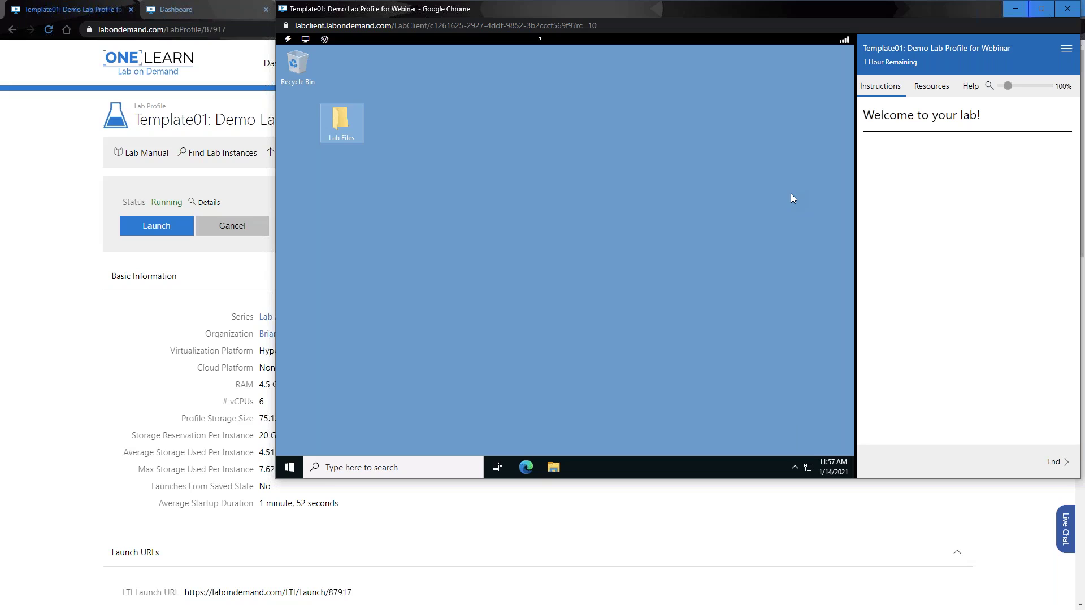
End the running webinar lab, confirm, and close its lab window.
{"action": "left_click", "coordinate": [1066, 49]}
{"action": "left_click", "coordinate": [1039, 97]}
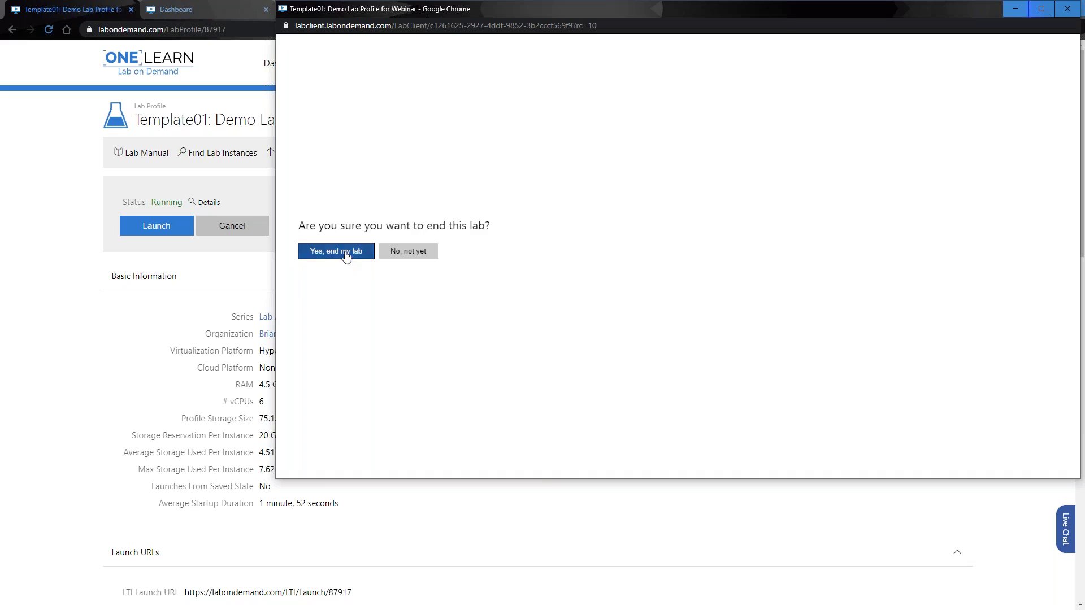
{"action": "left_click", "coordinate": [346, 251]}
{"action": "left_click", "coordinate": [345, 276]}
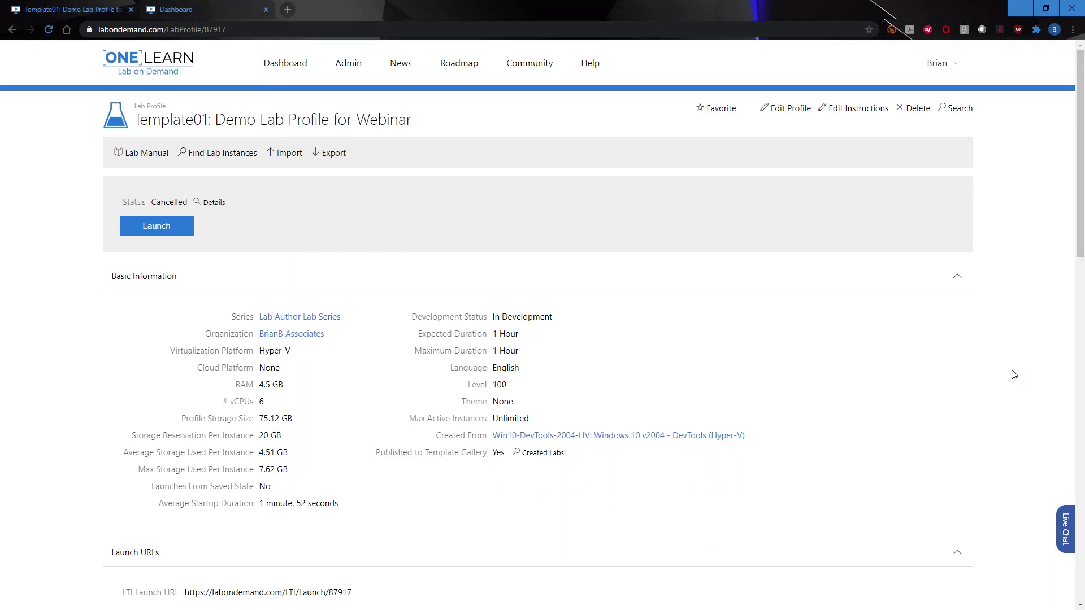